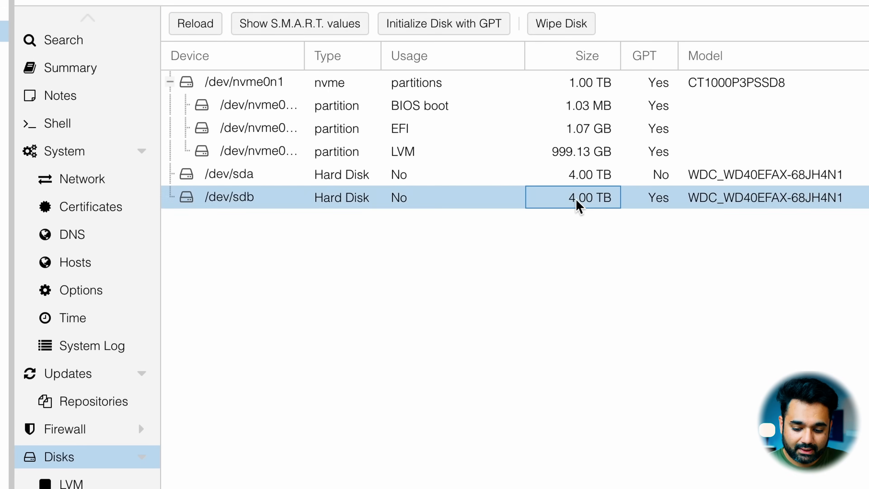
Step: Wipe the disk /dev/sdb, and initialize both /dev/sda and /dev/sdb with GPT
{"action": "left_click", "coordinate": [552, 22]}
{"action": "left_click", "coordinate": [502, 450]}
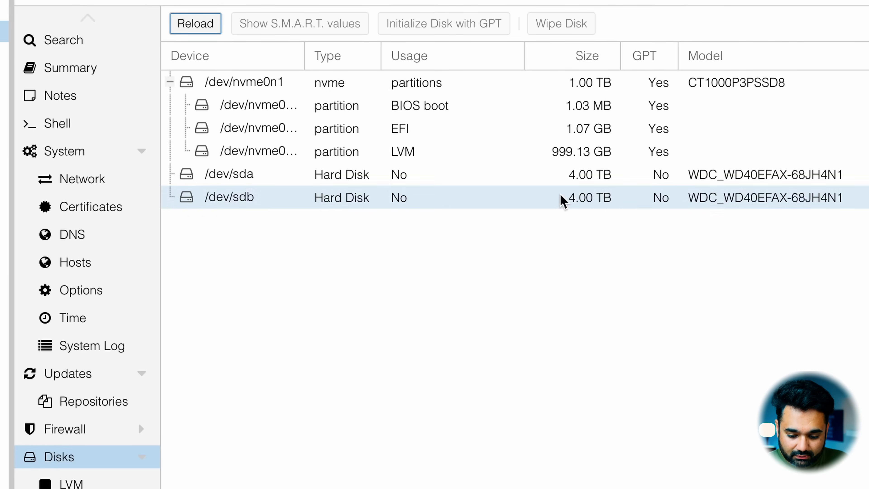
{"action": "left_click", "coordinate": [563, 178]}
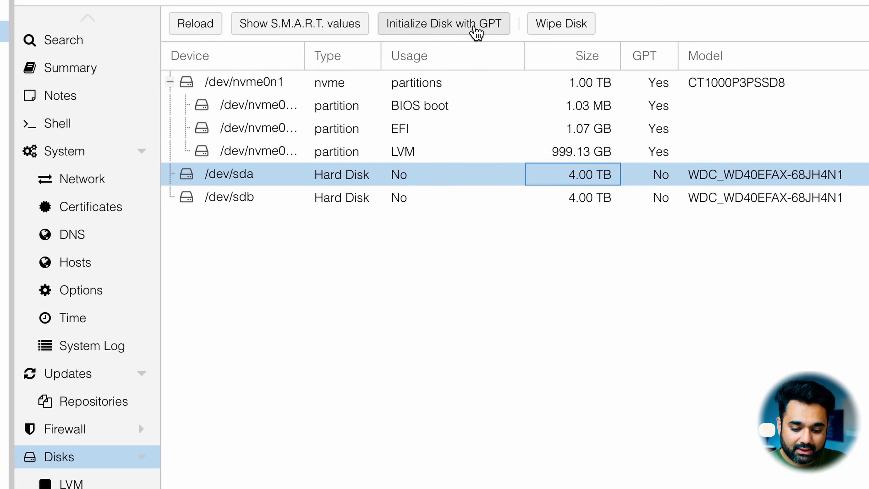
{"action": "left_click", "coordinate": [475, 31]}
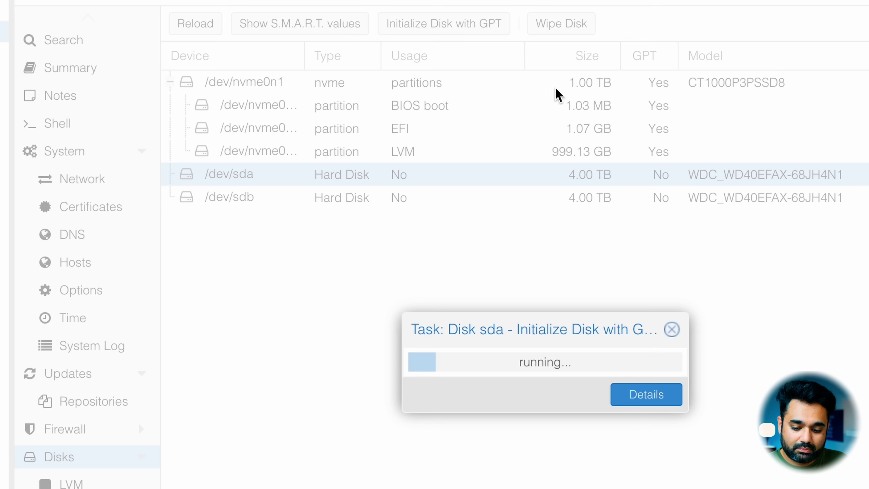
{"action": "left_click", "coordinate": [658, 196]}
{"action": "left_click", "coordinate": [460, 34]}
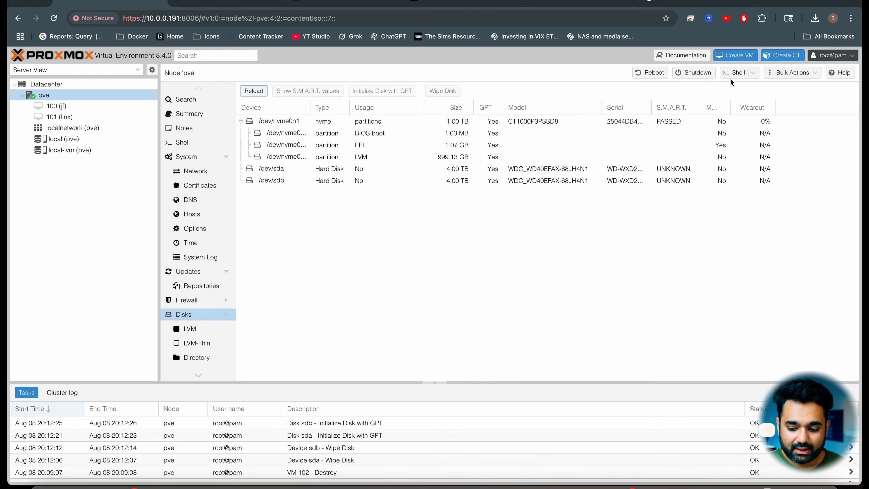
{"action": "left_click", "coordinate": [730, 59]}
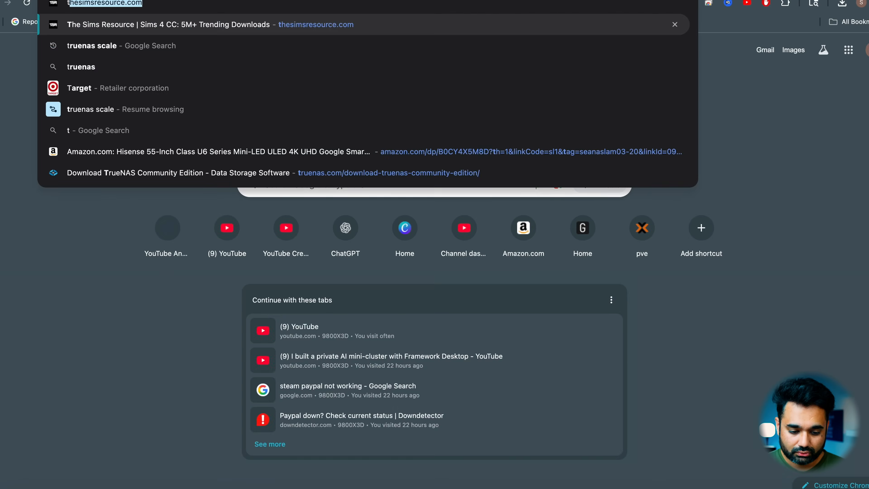
Step: Search the web for "truenas scale" and copy the stable TrueNAS 25.04.2.1 ISO link from the Community Edition download page, skipping the sign-up
{"action": "type", "text": "truenas scale"}
{"action": "key", "text": "Return"}
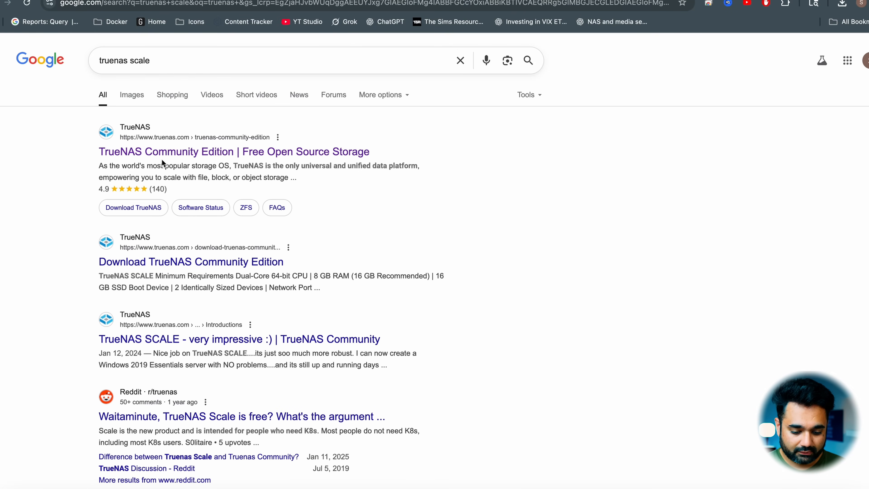
{"action": "left_click", "coordinate": [152, 152]}
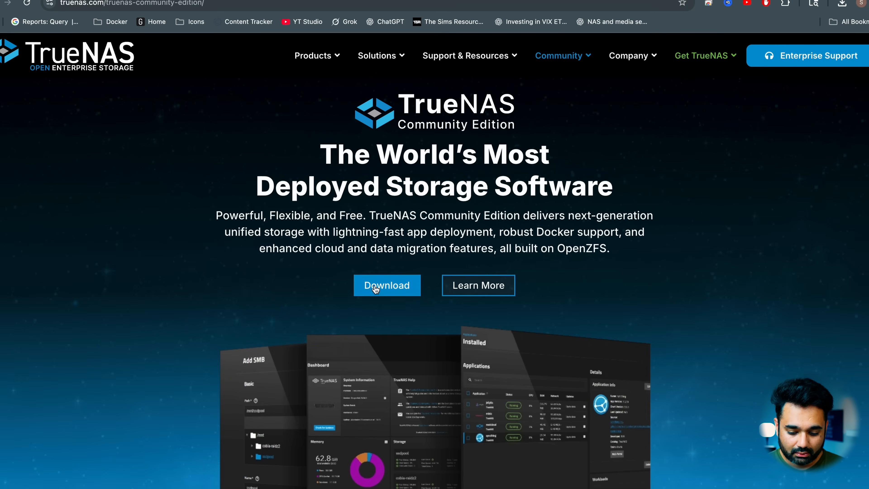
{"action": "left_click", "coordinate": [376, 290]}
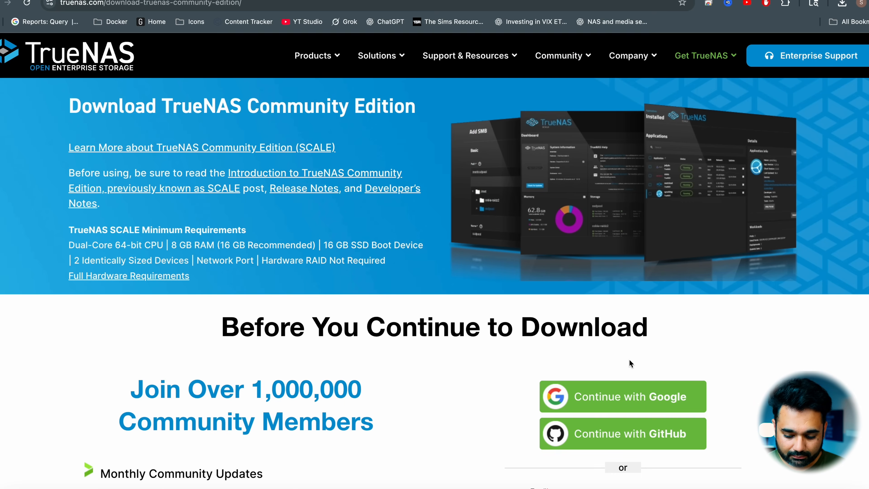
{"action": "scroll", "coordinate": [631, 363], "scroll_direction": "down", "scroll_amount": 4}
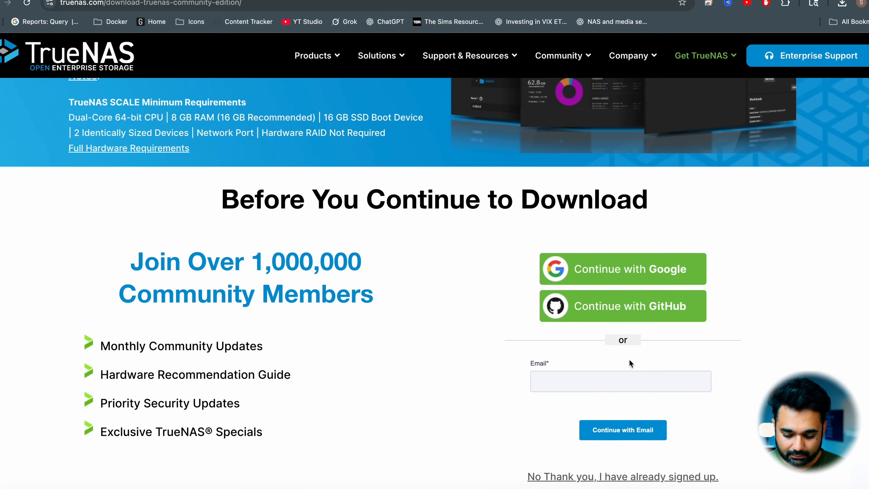
{"action": "left_click", "coordinate": [600, 476]}
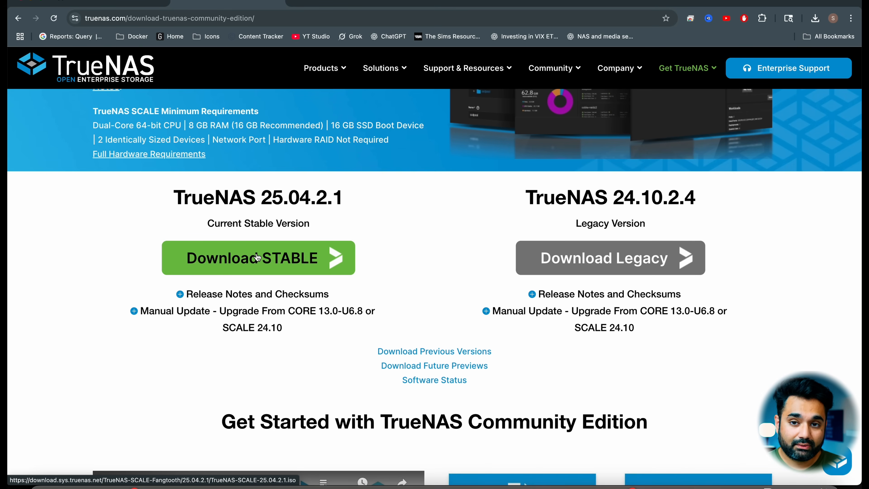
{"action": "right_click", "coordinate": [284, 266]}
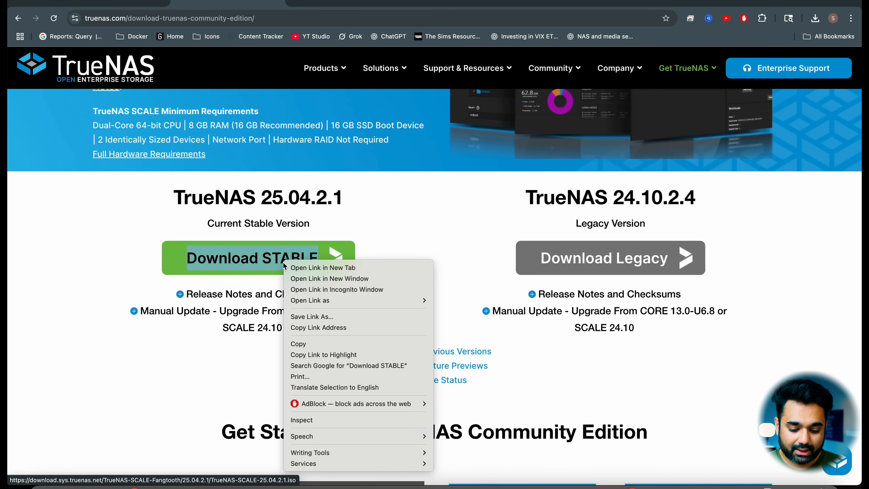
{"action": "left_click", "coordinate": [328, 327]}
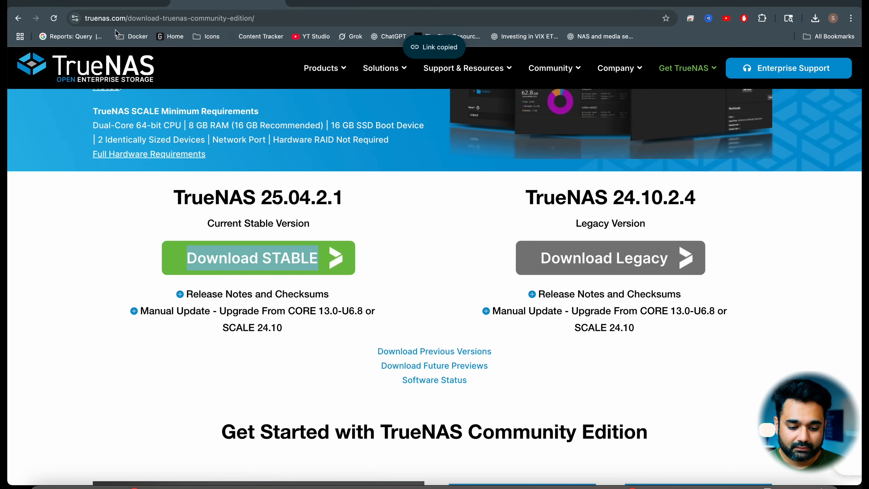
Step: Switch to Proxmox and query the copied TrueNAS ISO link for the local (pve) ISO images, closing the dialog without downloading
{"action": "left_click", "coordinate": [101, 1]}
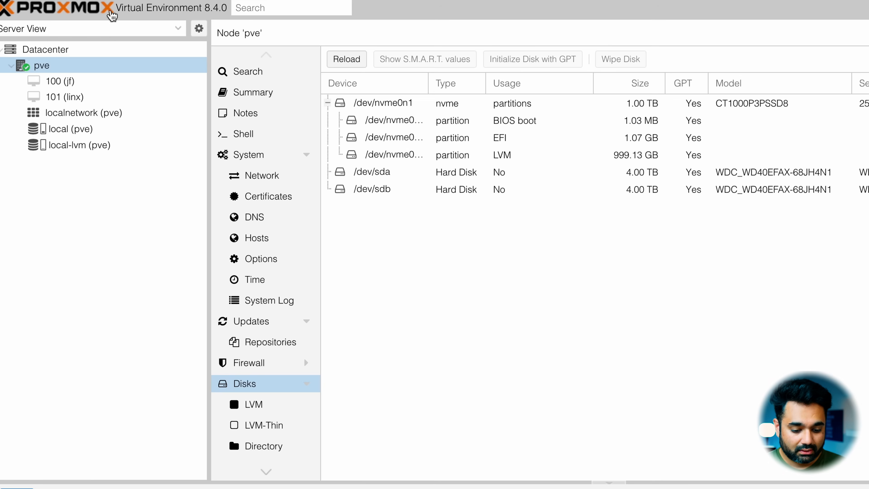
{"action": "left_click", "coordinate": [100, 129]}
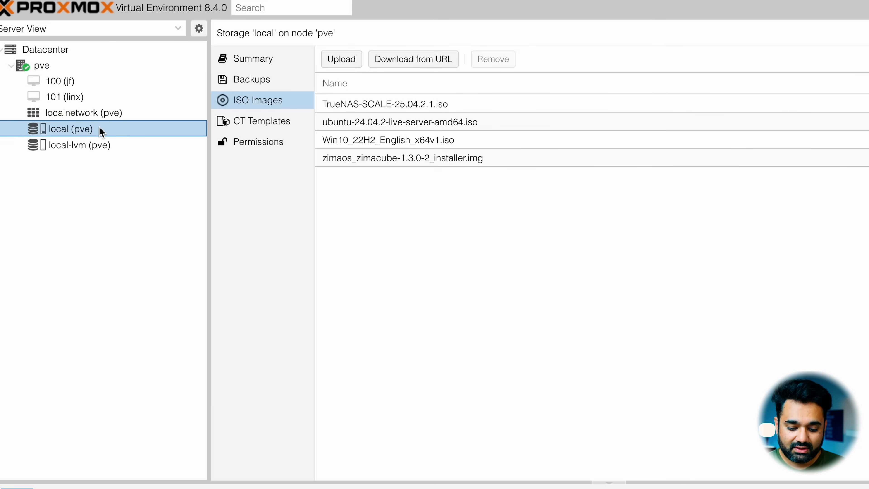
{"action": "left_click", "coordinate": [418, 59]}
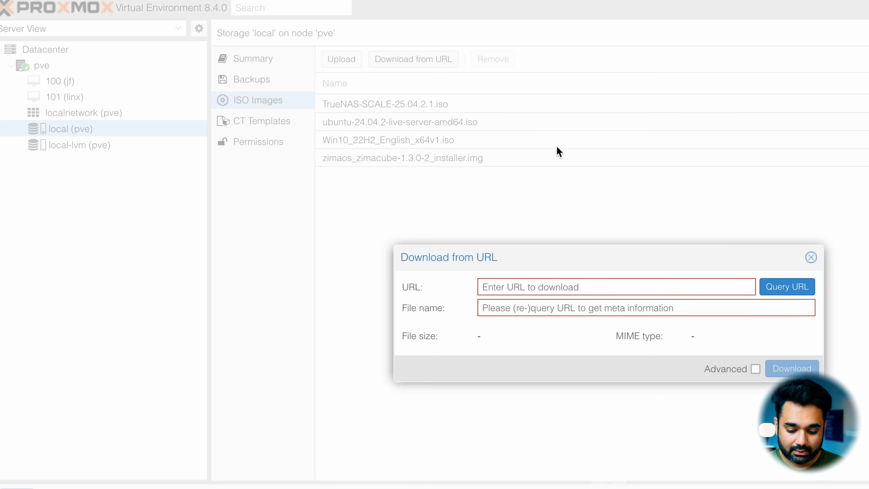
{"action": "key", "text": "ctrl+v"}
{"action": "left_click", "coordinate": [780, 288]}
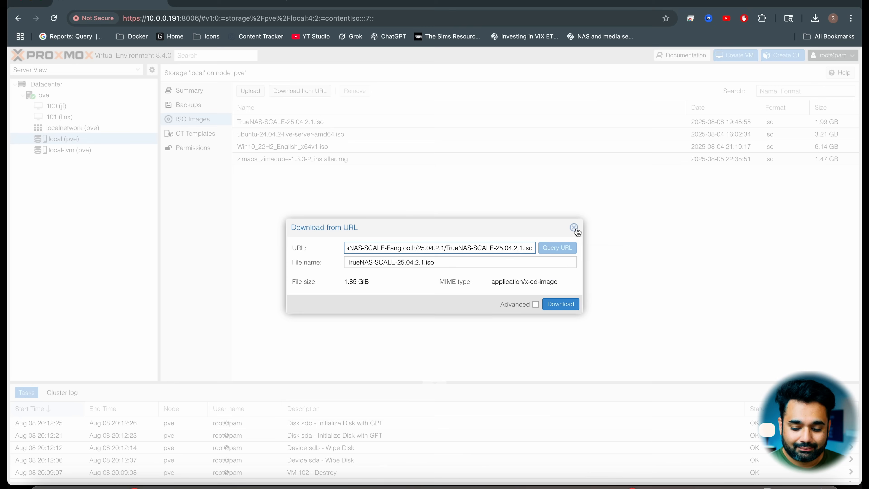
{"action": "left_click", "coordinate": [575, 227]}
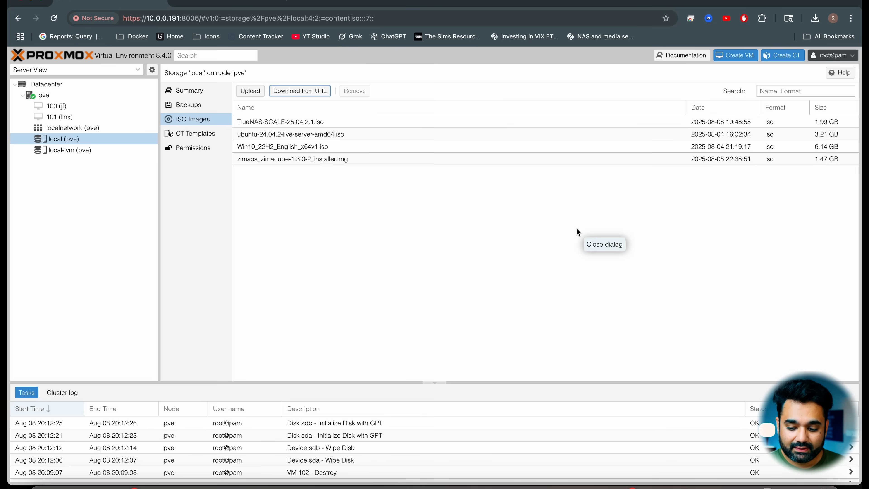
Step: Start creating a virtual machine named NAS on node pve with VM ID 102
{"action": "left_click", "coordinate": [418, 124]}
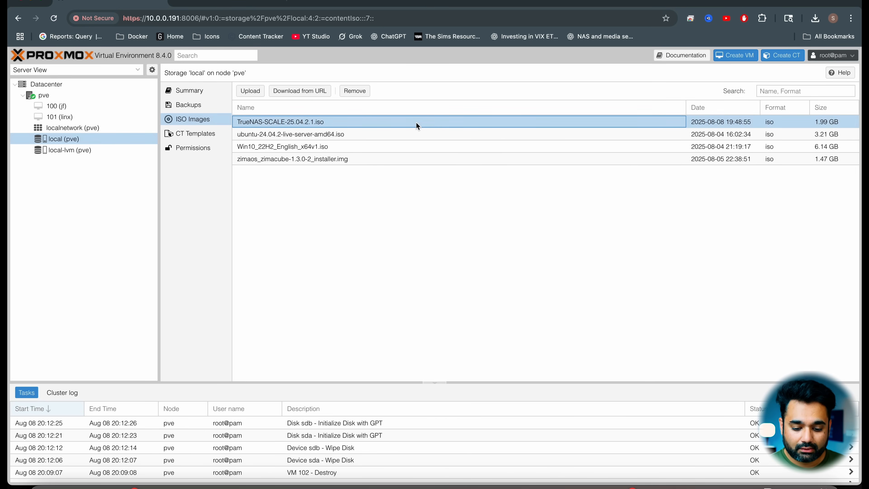
{"action": "left_click", "coordinate": [721, 57]}
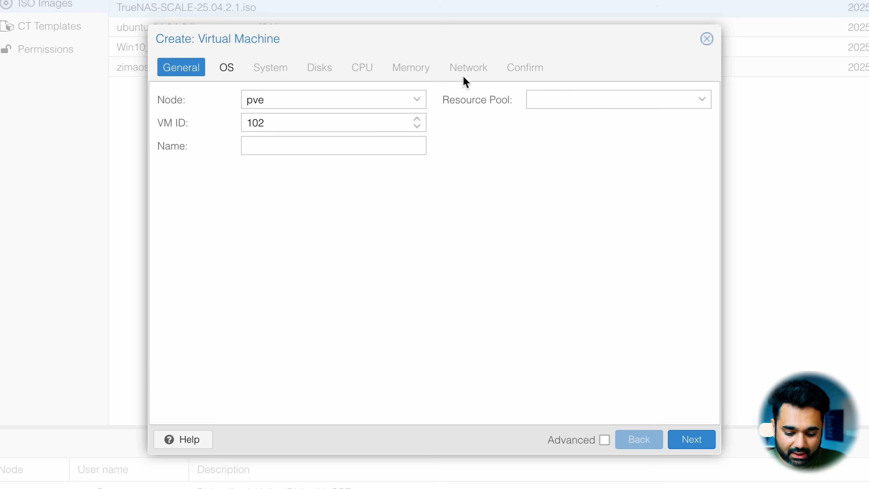
{"action": "left_click", "coordinate": [331, 145]}
{"action": "type", "text": "NAS"}
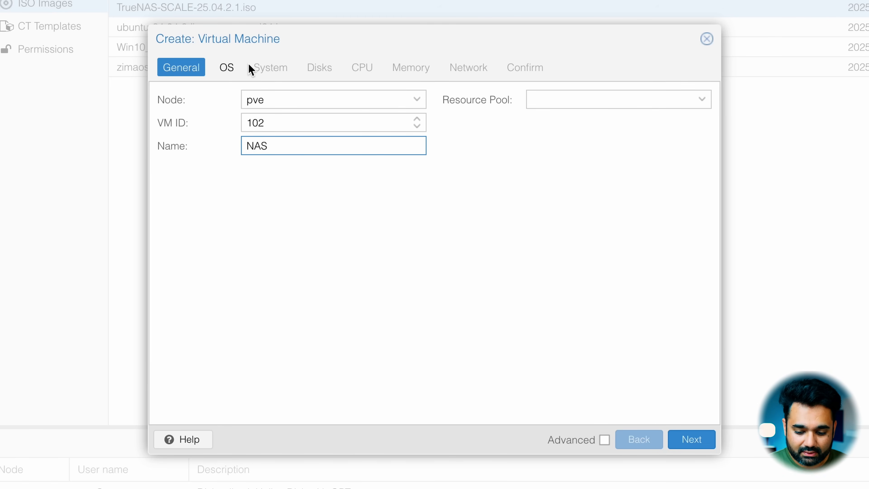
{"action": "left_click", "coordinate": [687, 439]}
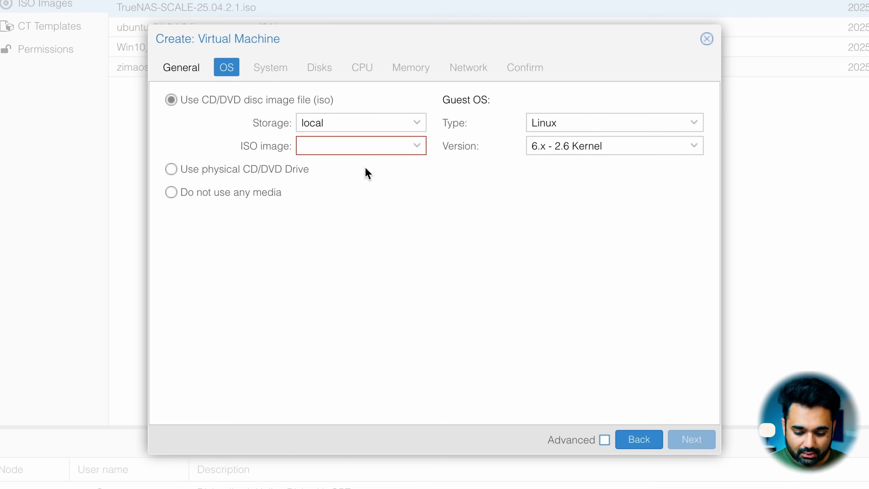
Step: Use TrueNAS-SCALE-25.04.2.1.iso from local storage as the ISO image, keeping the default system settings and the 32 GiB disk
{"action": "left_click", "coordinate": [342, 147]}
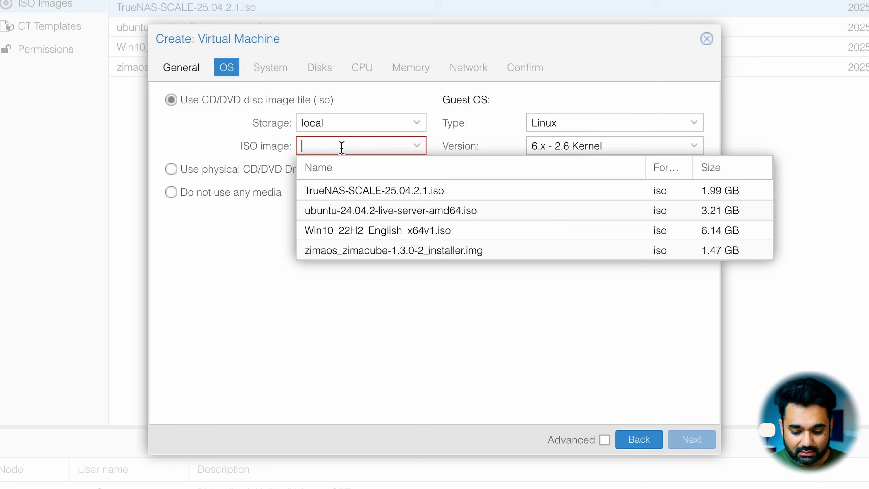
{"action": "left_click", "coordinate": [380, 191]}
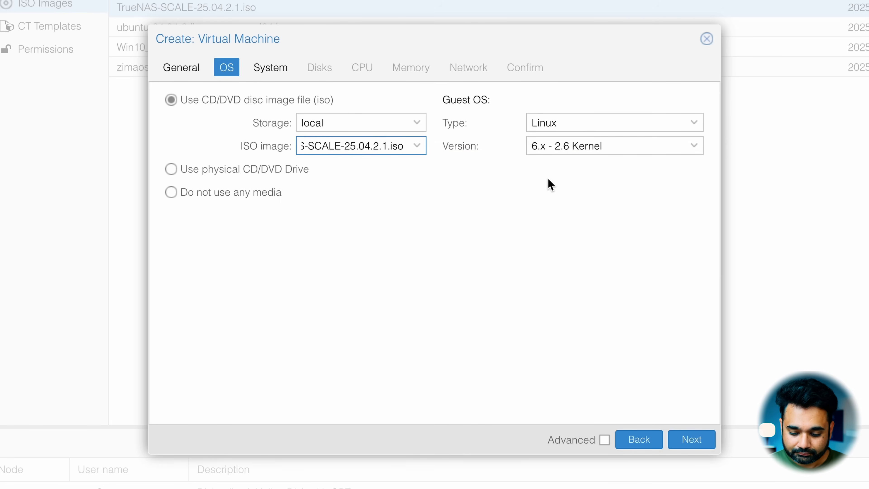
{"action": "left_click", "coordinate": [692, 441]}
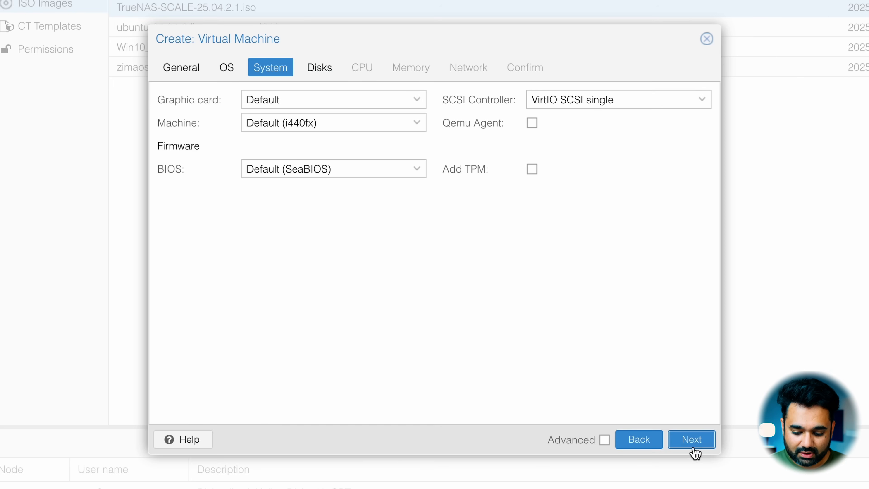
{"action": "left_click", "coordinate": [692, 444]}
{"action": "double_click", "coordinate": [419, 205]}
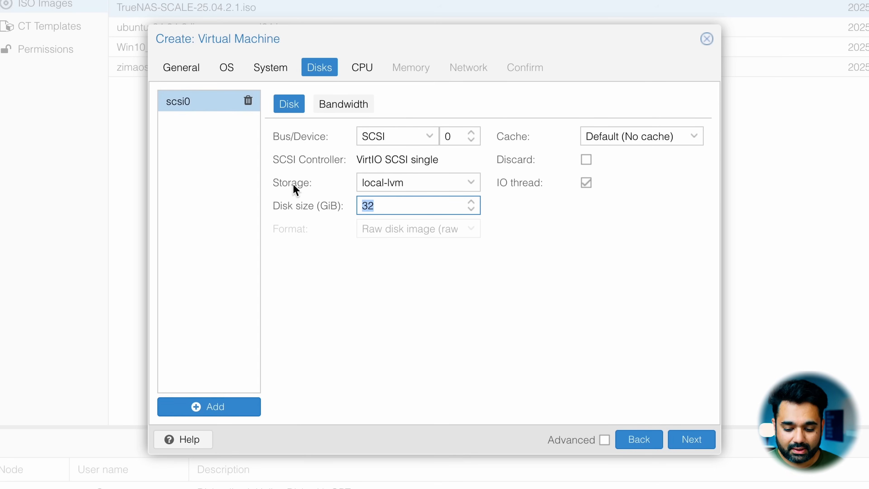
{"action": "left_click", "coordinate": [355, 68]}
Step: Give the virtual machine 8 CPU cores and set the CPU type to host
{"action": "left_click", "coordinate": [359, 121]}
{"action": "double_click", "coordinate": [359, 121]}
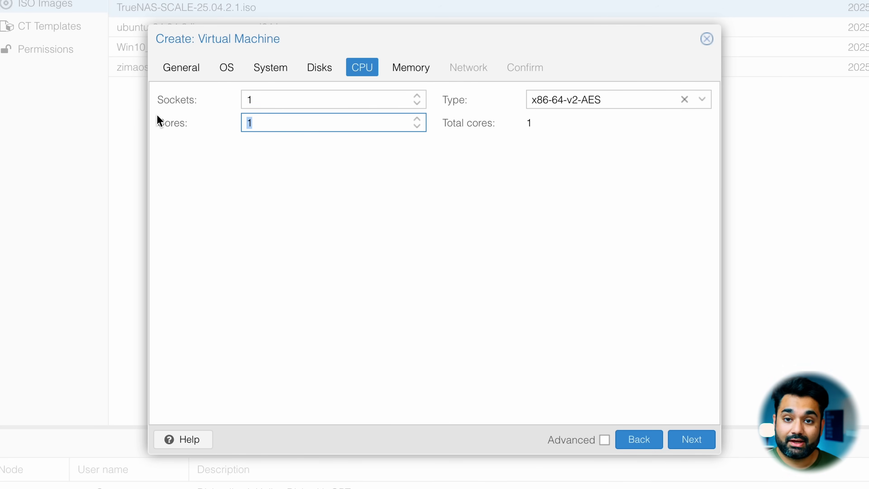
{"action": "type", "text": "9"}
{"action": "key", "text": "BackSpace"}
{"action": "type", "text": "8"}
{"action": "left_click", "coordinate": [572, 93]}
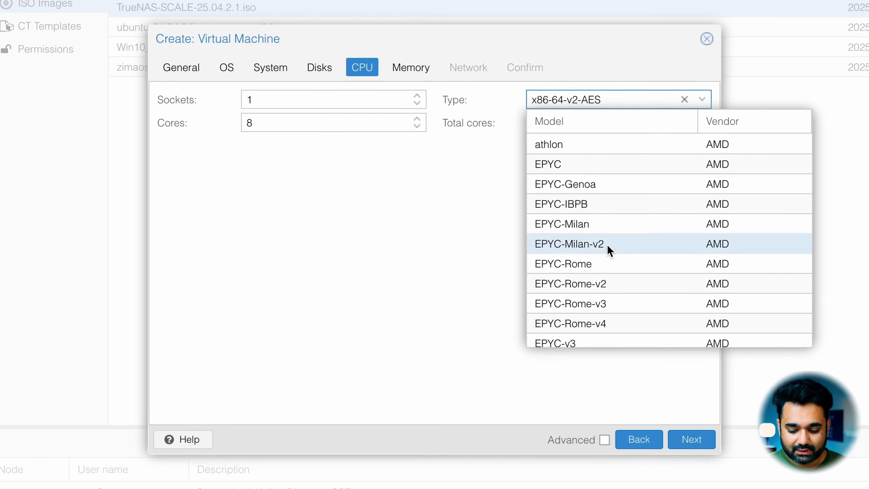
{"action": "scroll", "coordinate": [607, 249], "scroll_direction": "down", "scroll_amount": 10}
{"action": "left_click", "coordinate": [581, 334]}
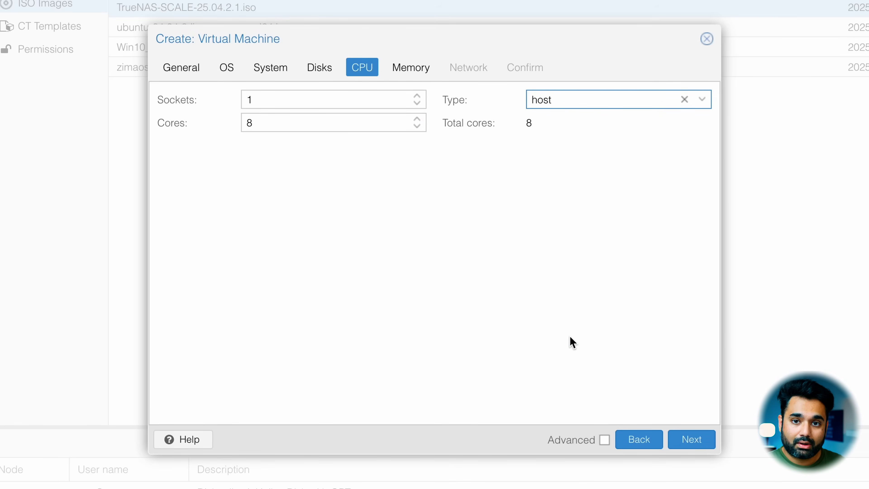
{"action": "left_click", "coordinate": [685, 441]}
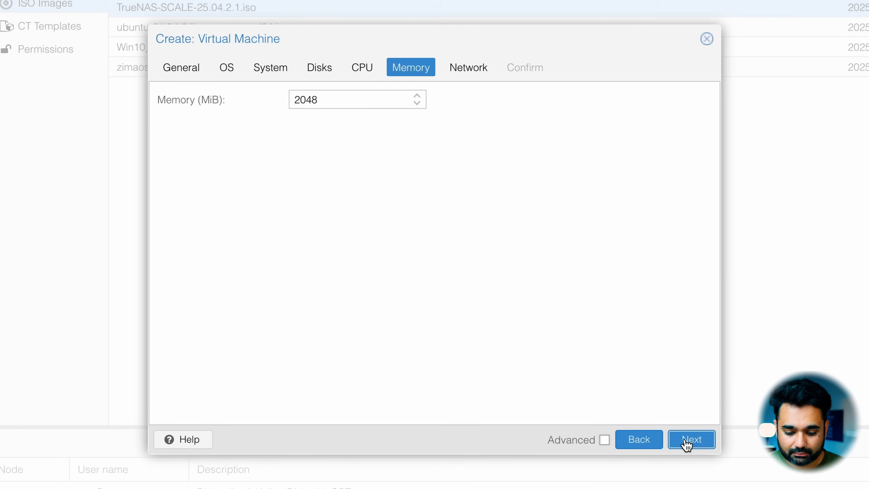
Step: Set the virtual machine's memory to 12288 MiB
{"action": "left_click", "coordinate": [356, 99]}
{"action": "double_click", "coordinate": [356, 99]}
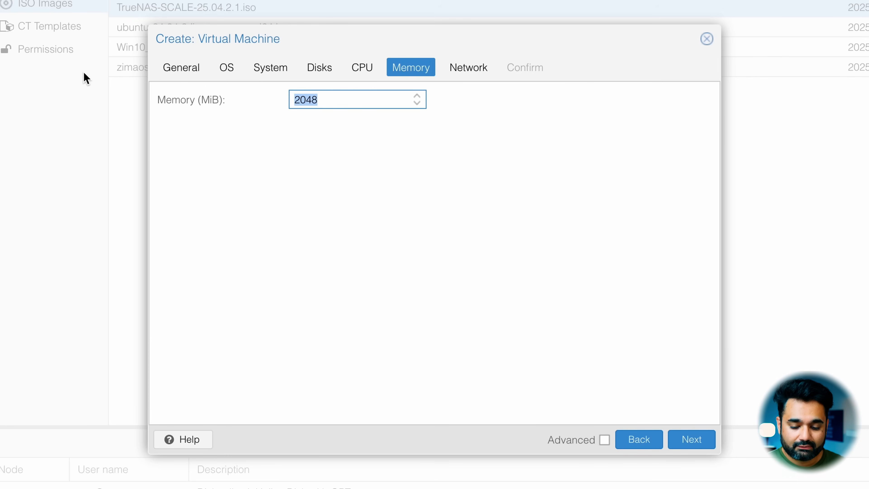
{"action": "type", "text": "12"}
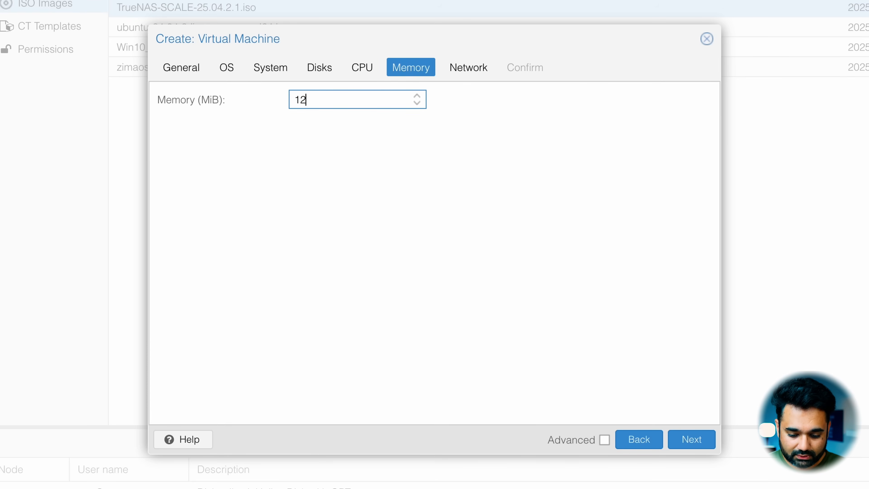
{"action": "type", "text": "288"}
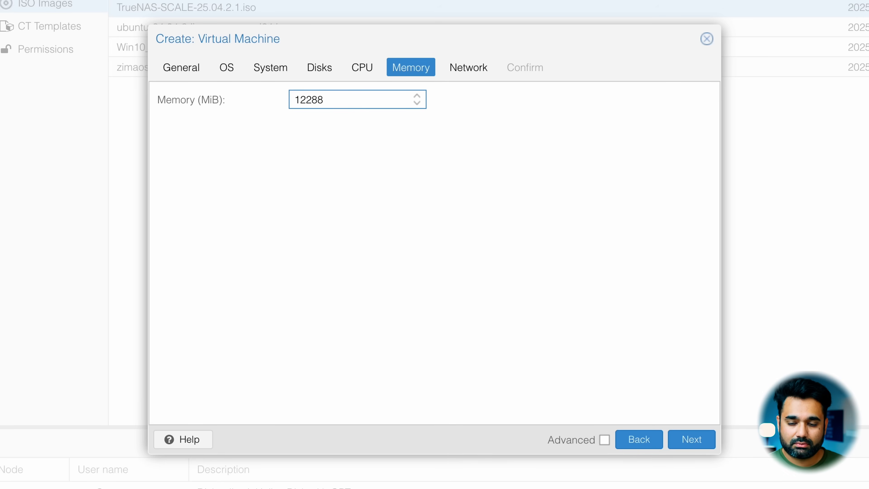
Step: Keep the default network settings on bridge vmbr0 and finish creating the virtual machine without starting it
{"action": "left_click", "coordinate": [691, 439]}
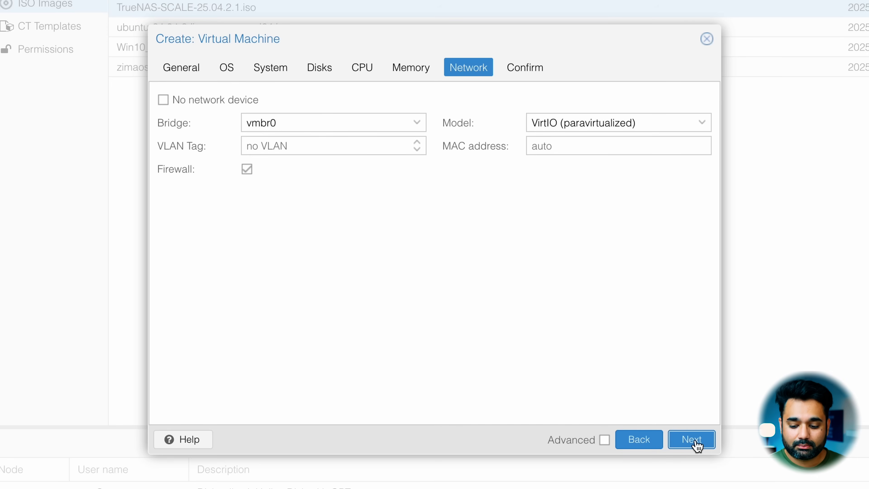
{"action": "left_click", "coordinate": [691, 439]}
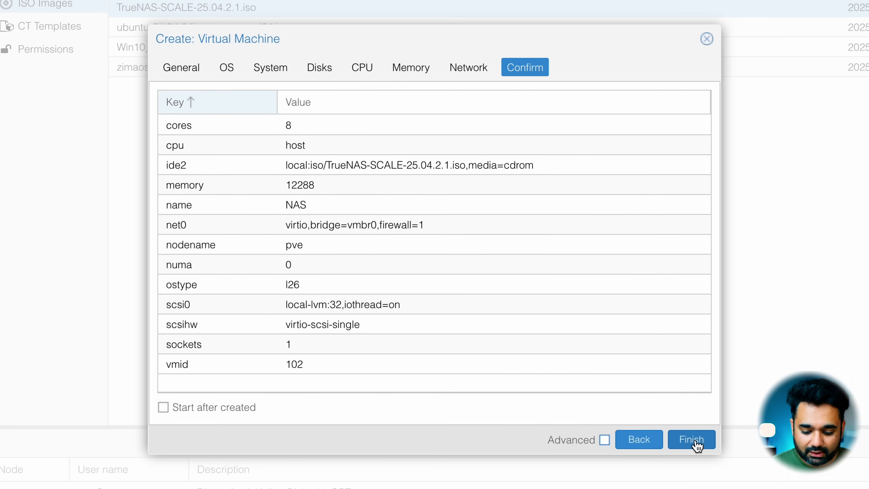
{"action": "left_click", "coordinate": [692, 441]}
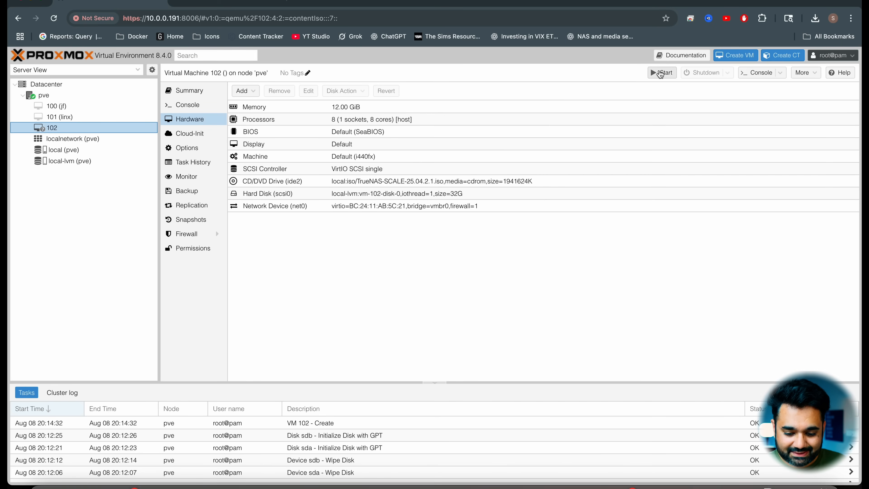
Step: Start virtual machine 102 and launch the TrueNAS SCALE installation from its console
{"action": "left_click", "coordinate": [664, 73]}
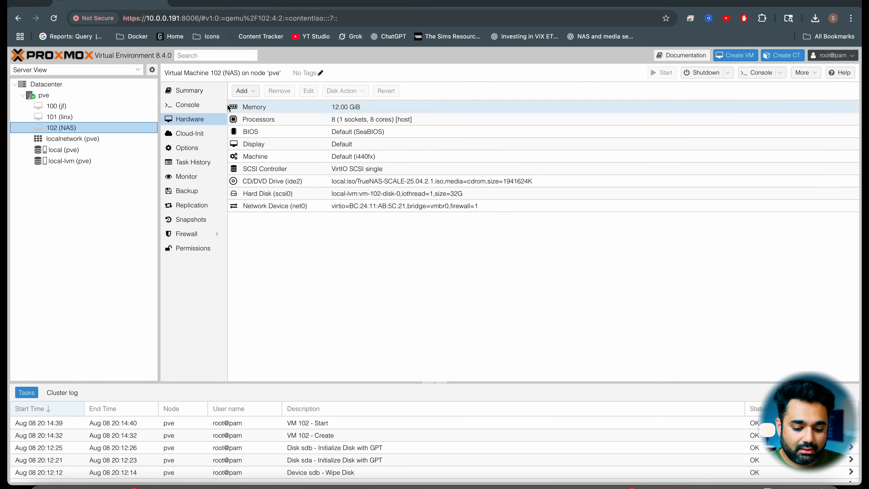
{"action": "left_click", "coordinate": [199, 108]}
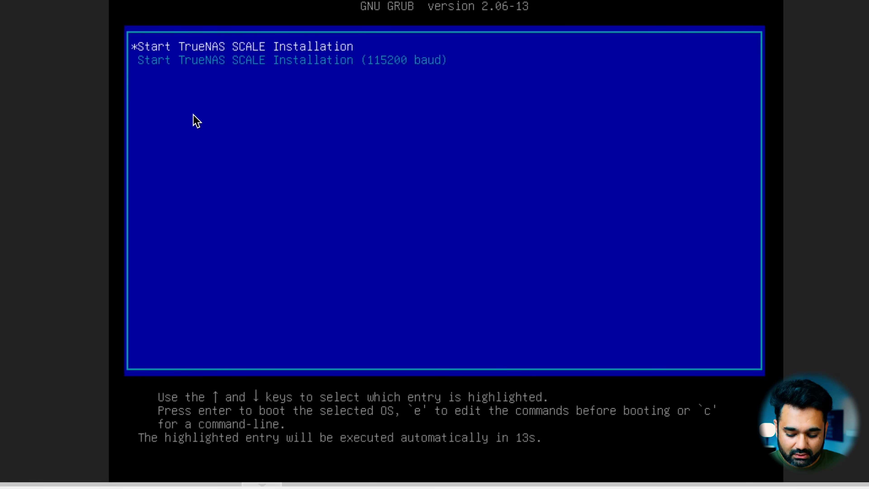
{"action": "key", "text": "Return"}
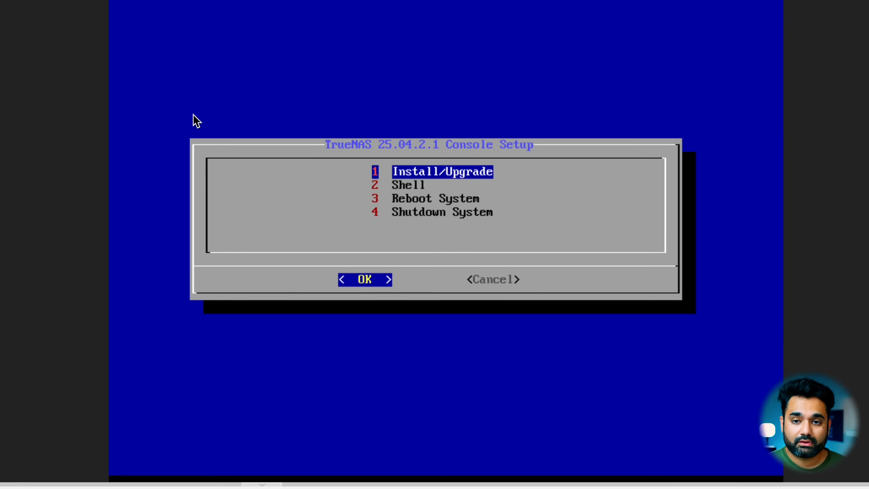
Step: Choose Install/Upgrade with the 32 GiB QEMU disk sda as the destination and agree to erase it
{"action": "key", "text": "Return"}
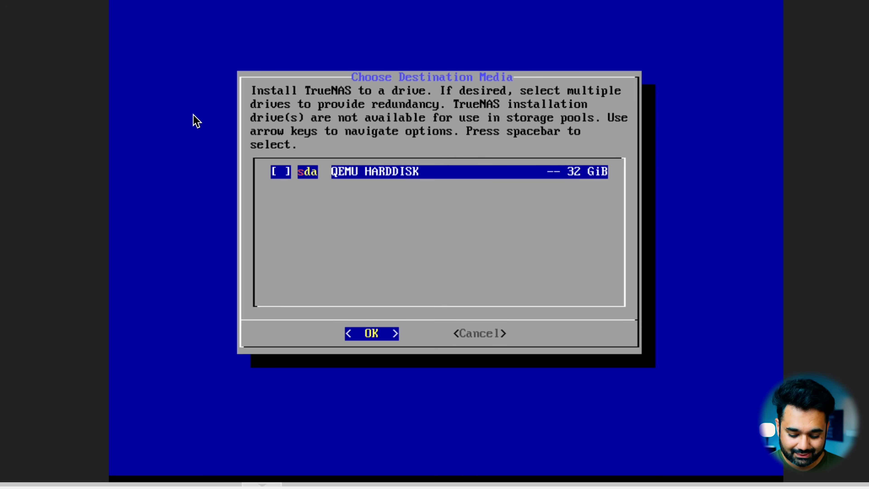
{"action": "key", "text": "Return"}
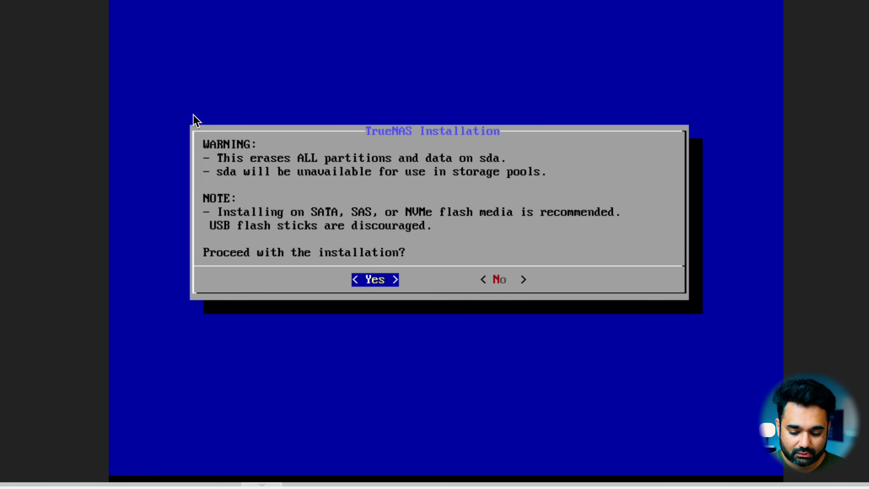
{"action": "key", "text": "Return"}
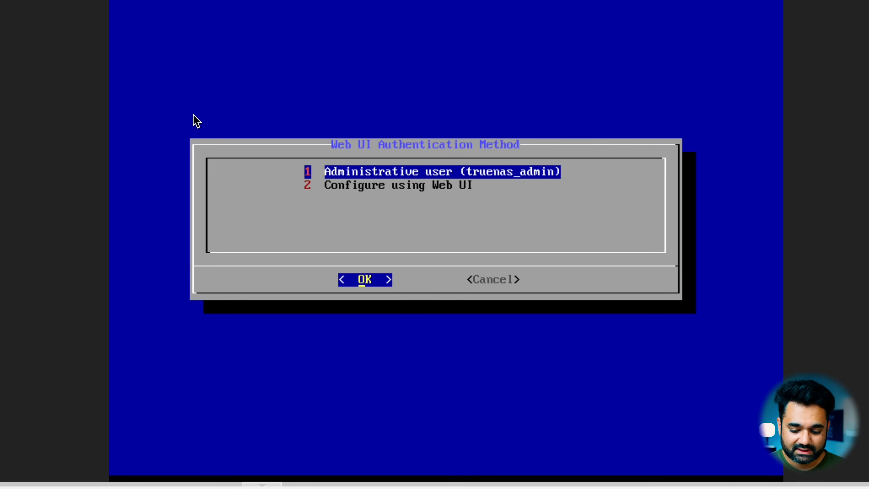
Step: Choose the administrative user truenas_admin for web UI authentication, enter and confirm its password, and allow EFI boot
{"action": "key", "text": "Return"}
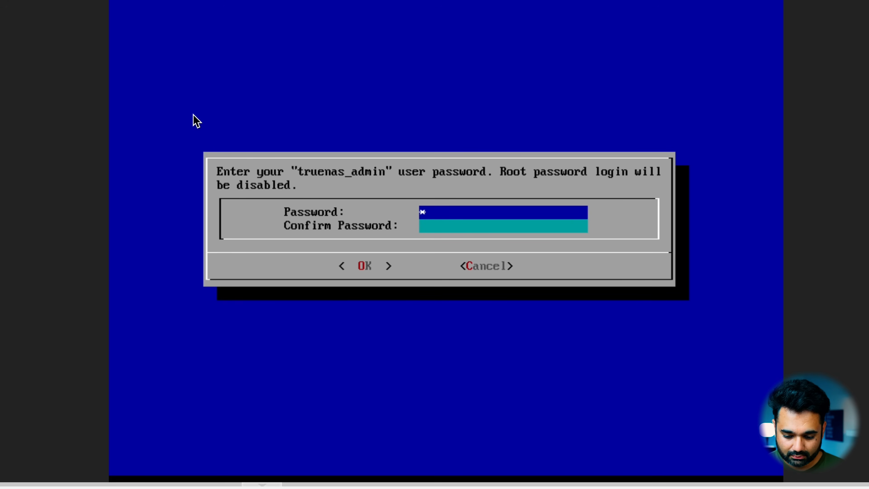
{"action": "key", "text": "Tab"}
{"action": "type", "text": "*********"}
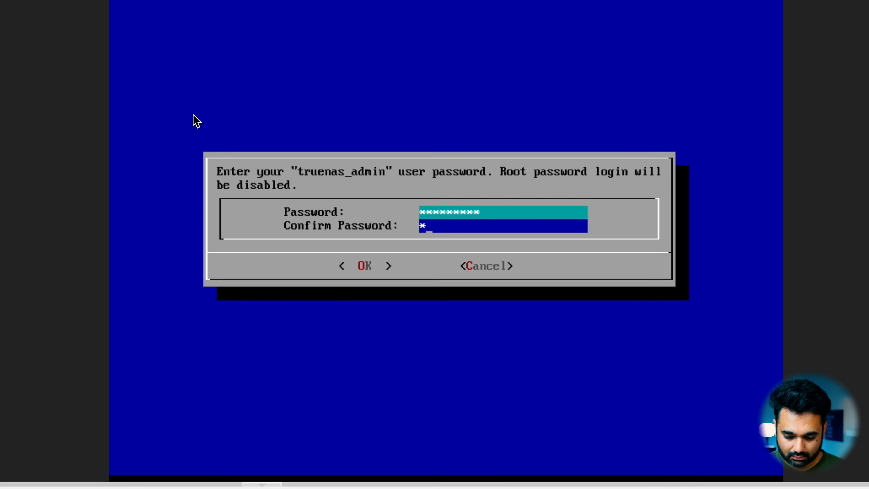
{"action": "type", "text": "*"}
{"action": "key", "text": "Tab"}
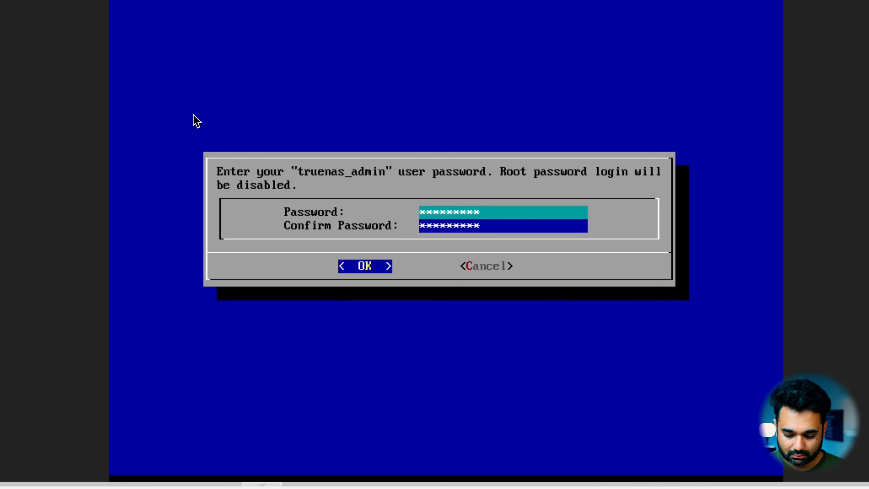
{"action": "key", "text": "Return"}
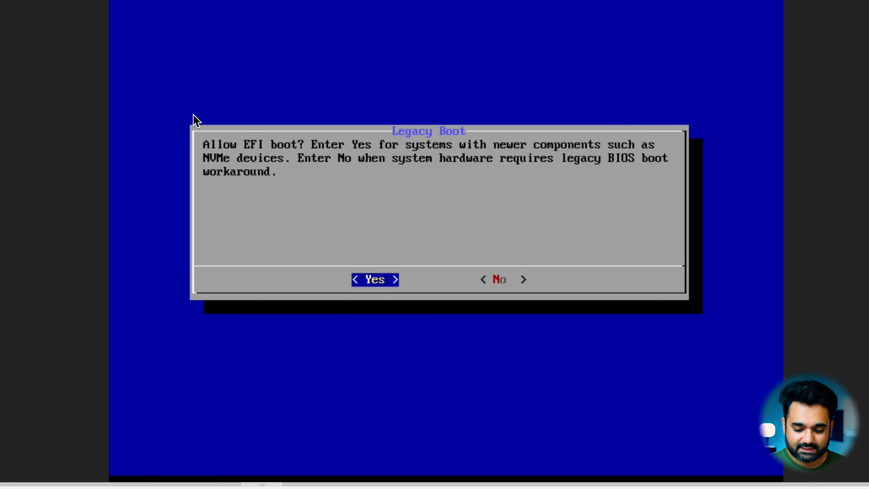
{"action": "key", "text": "Return"}
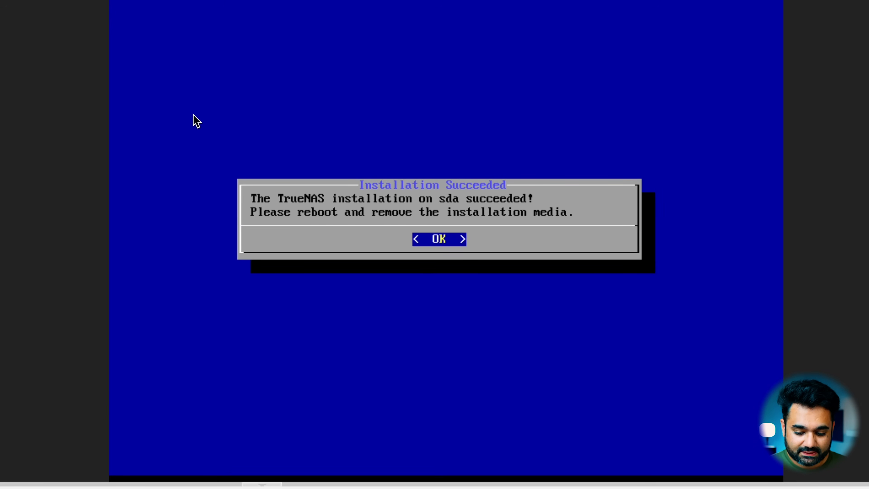
Step: Close the installation message and reboot the system from the TrueNAS console setup
{"action": "key", "text": "Return"}
{"action": "key", "text": "Down"}
{"action": "key", "text": "Down"}
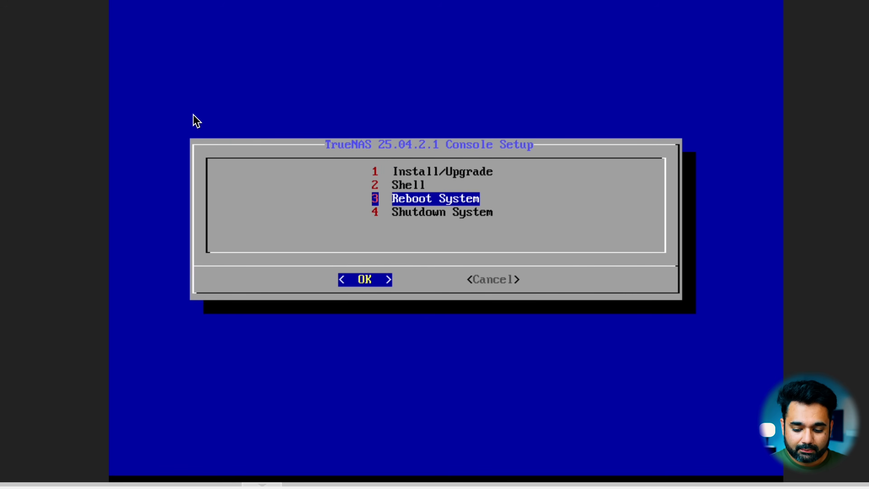
{"action": "key", "text": "Return"}
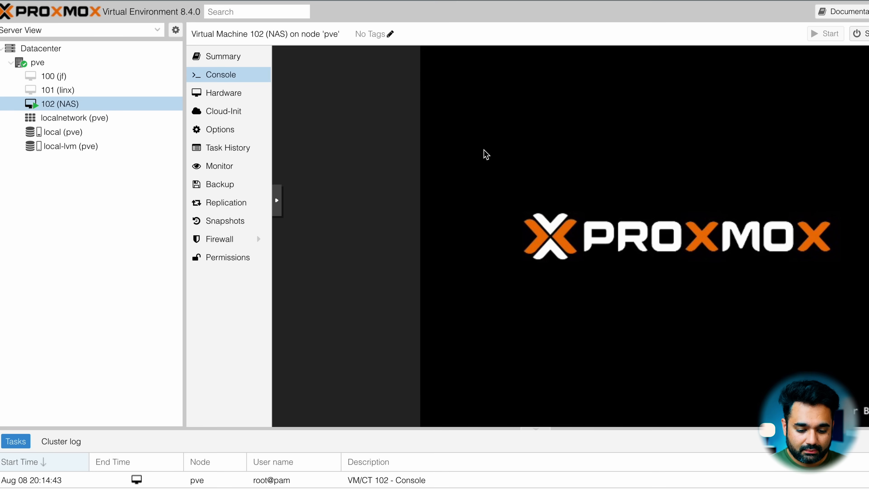
Step: Remove the installer ISO from the NAS virtual machine by setting its CD/DVD drive to use no media
{"action": "left_click", "coordinate": [244, 97]}
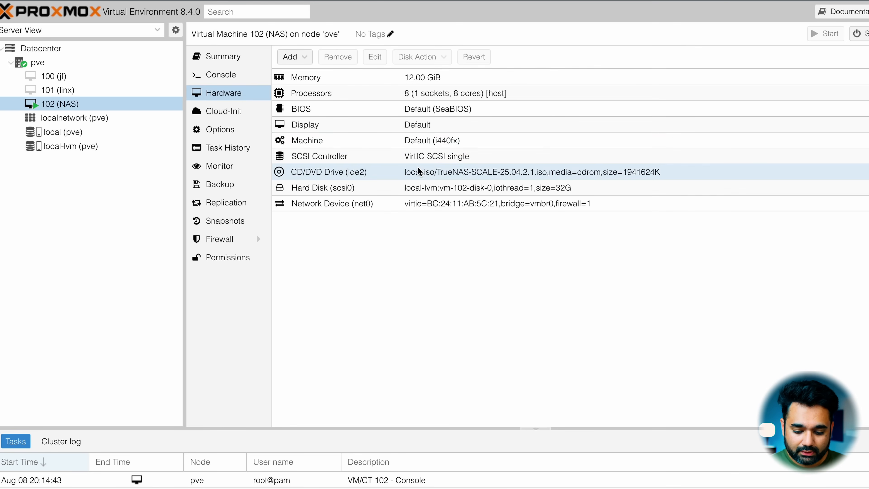
{"action": "left_click", "coordinate": [418, 175]}
{"action": "double_click", "coordinate": [451, 176]}
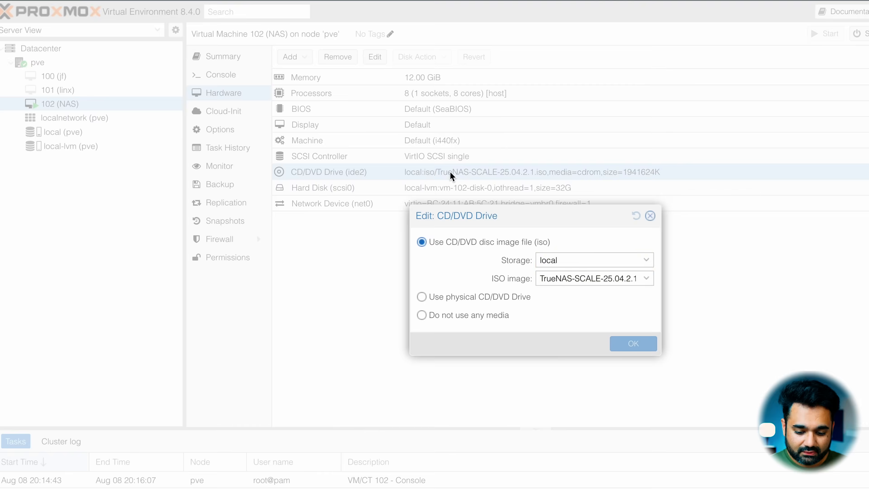
{"action": "left_click", "coordinate": [461, 317]}
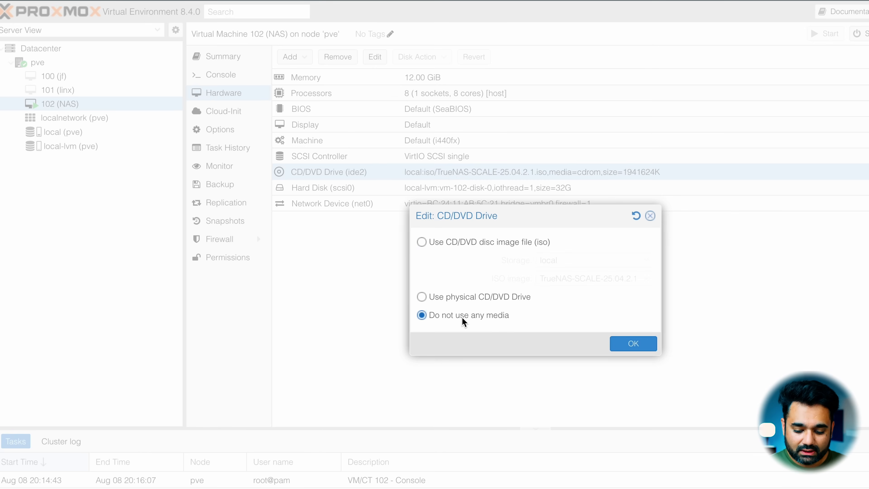
{"action": "left_click", "coordinate": [628, 343]}
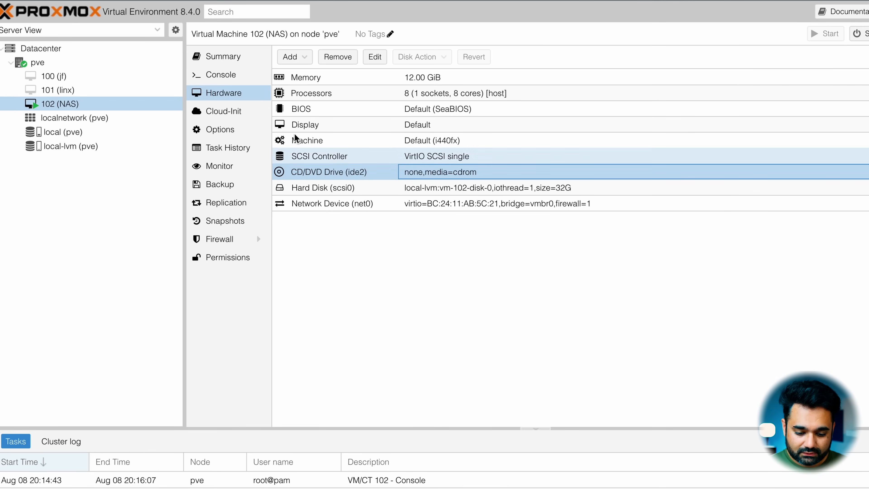
Step: Check the NAS console for the web interface address and open 10.0.0.83 in a new browser tab
{"action": "left_click", "coordinate": [212, 78]}
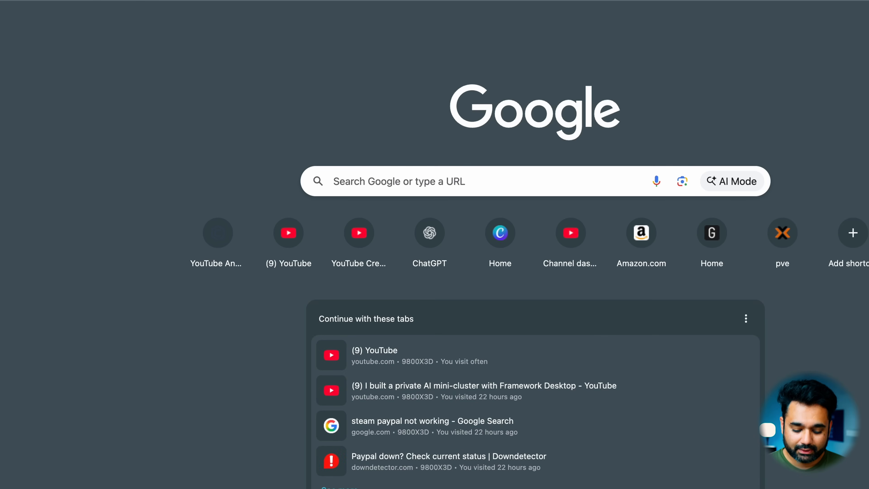
{"action": "type", "text": "10."}
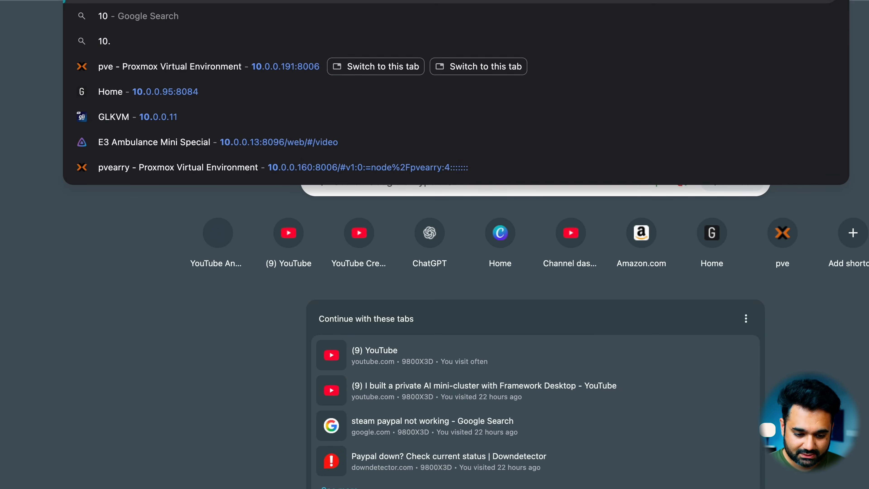
{"action": "type", "text": "0.0.83"}
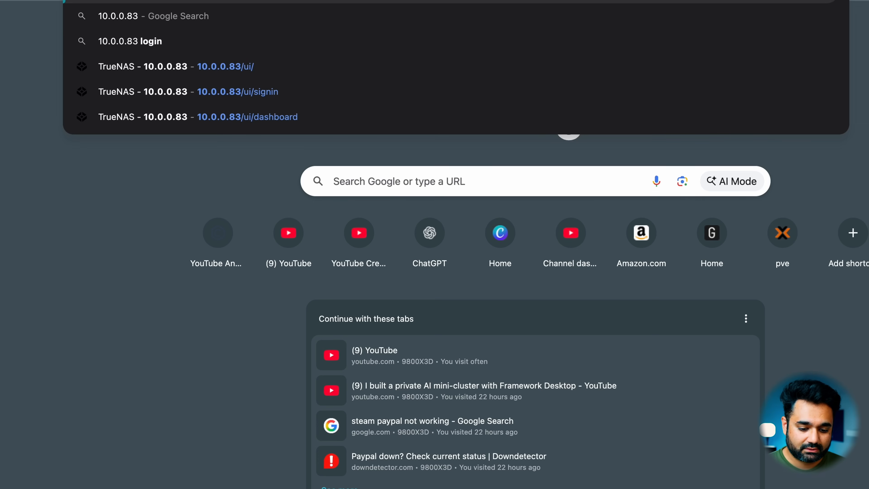
{"action": "key", "text": "Return"}
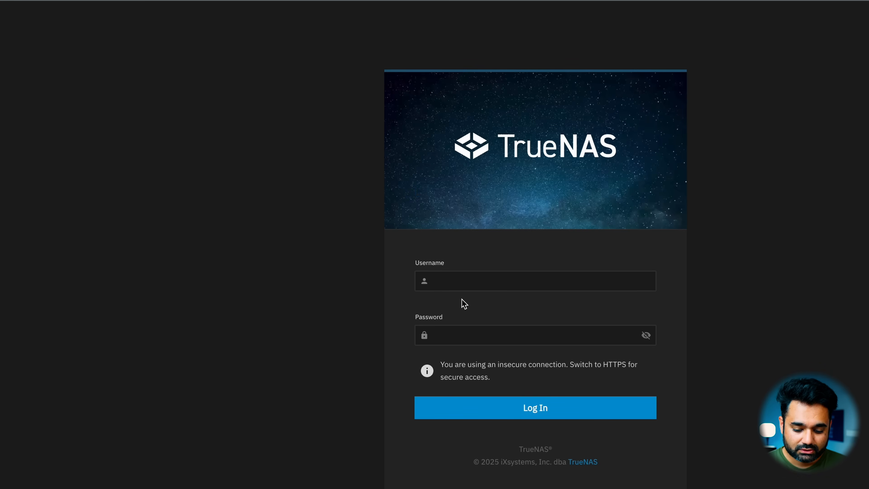
Step: Log in to the TrueNAS web interface as truenas_admin, filling in the saved account password
{"action": "left_click", "coordinate": [461, 282]}
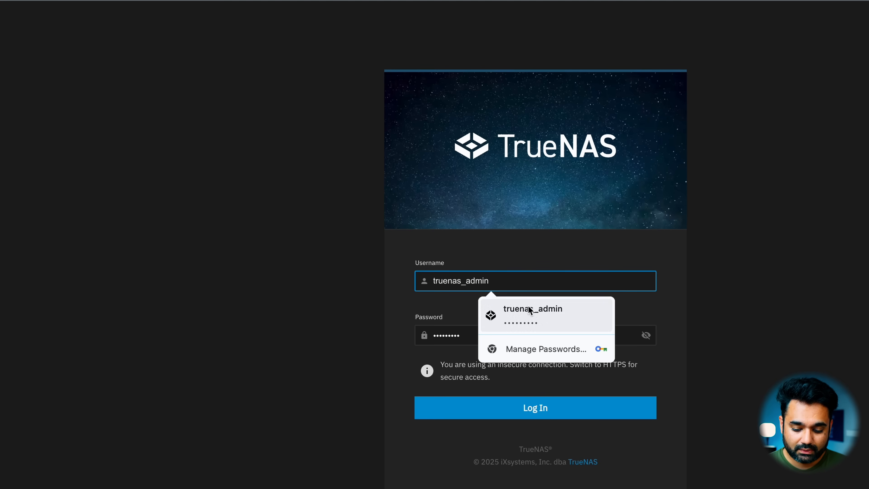
{"action": "left_click", "coordinate": [530, 313]}
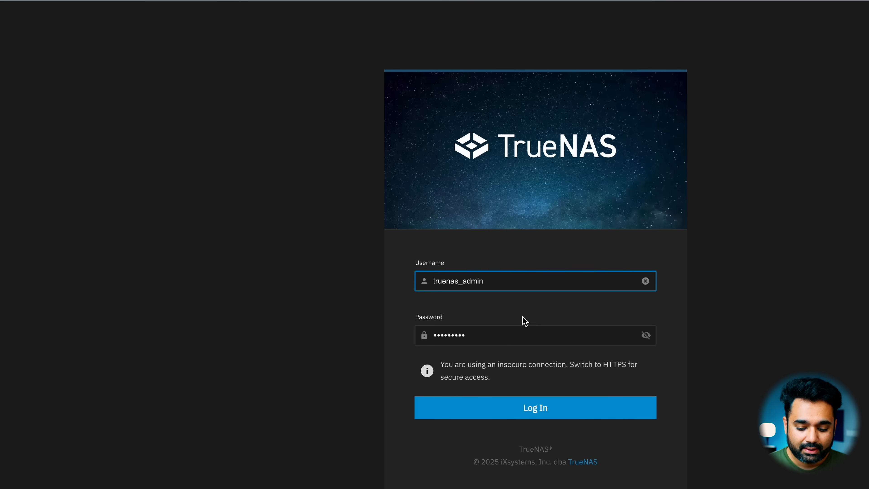
{"action": "left_click", "coordinate": [510, 334]}
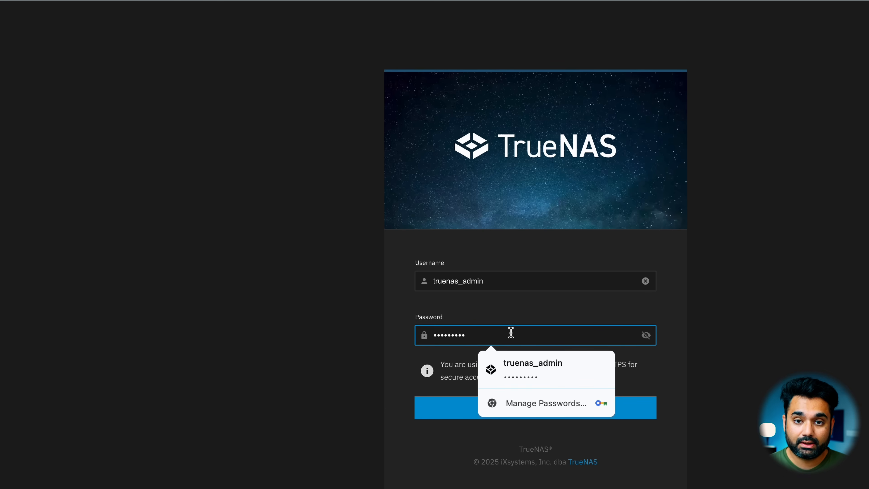
{"action": "left_click", "coordinate": [437, 415]}
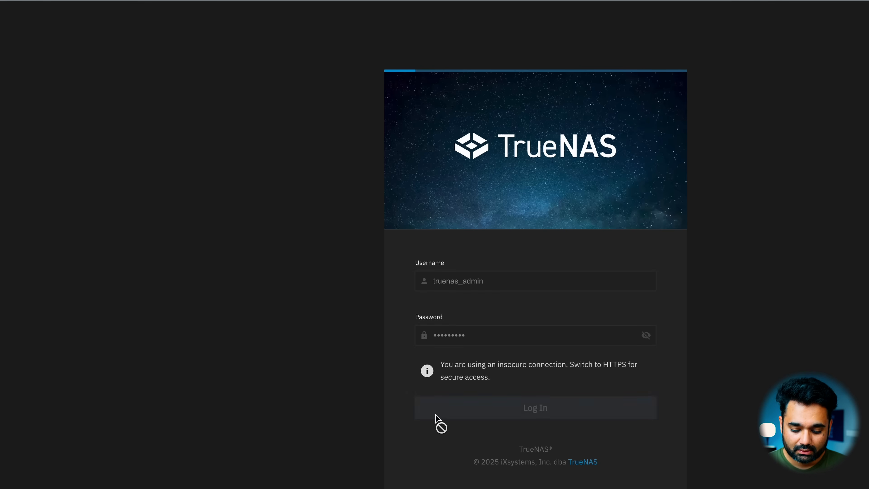
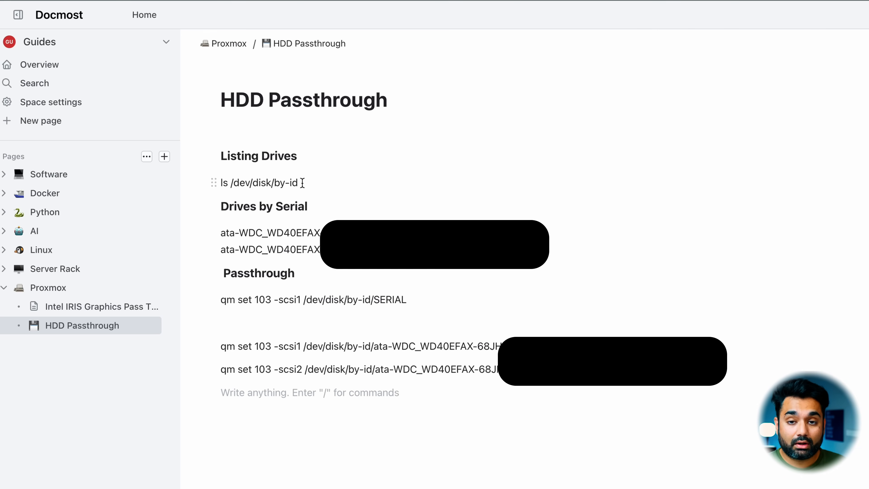
Step: Copy the drive listing command ls /dev/disk/by-id from the HDD Passthrough notes and switch to Proxmox
{"action": "left_click_drag", "start_coordinate": [302, 182], "coordinate": [214, 183]}
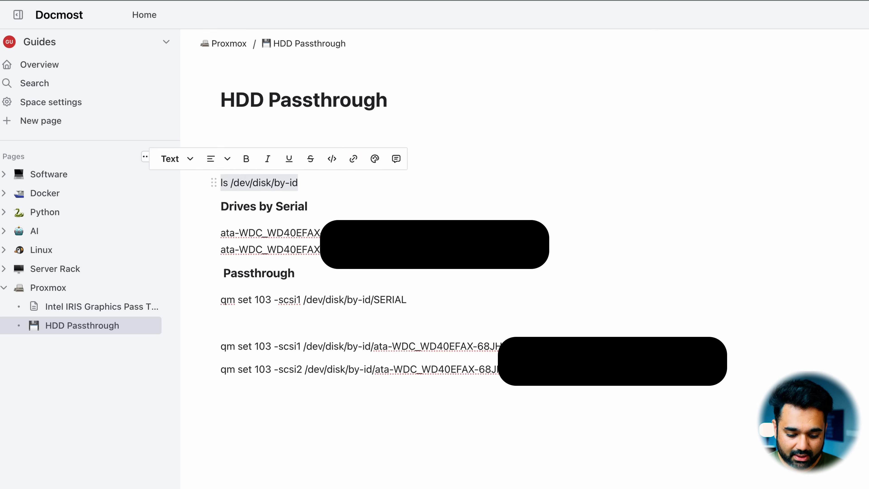
{"action": "right_click", "coordinate": [239, 162]}
{"action": "left_click", "coordinate": [285, 274]}
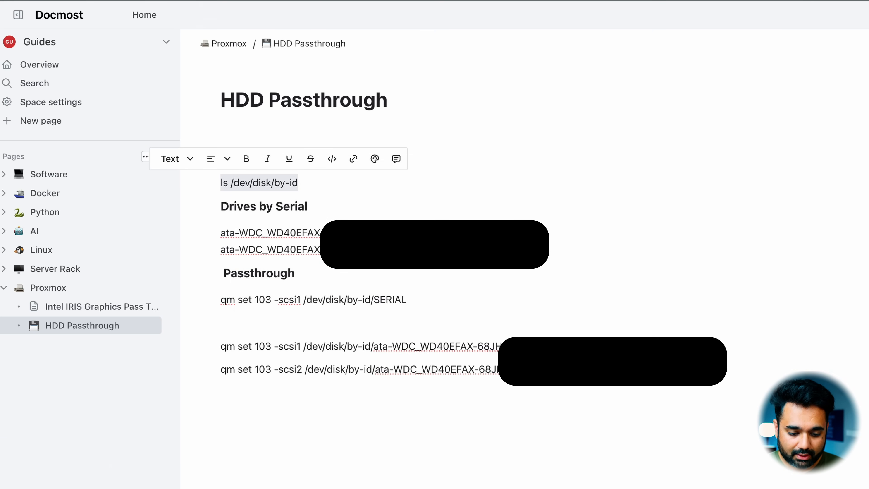
{"action": "key", "text": "ctrl+Tab"}
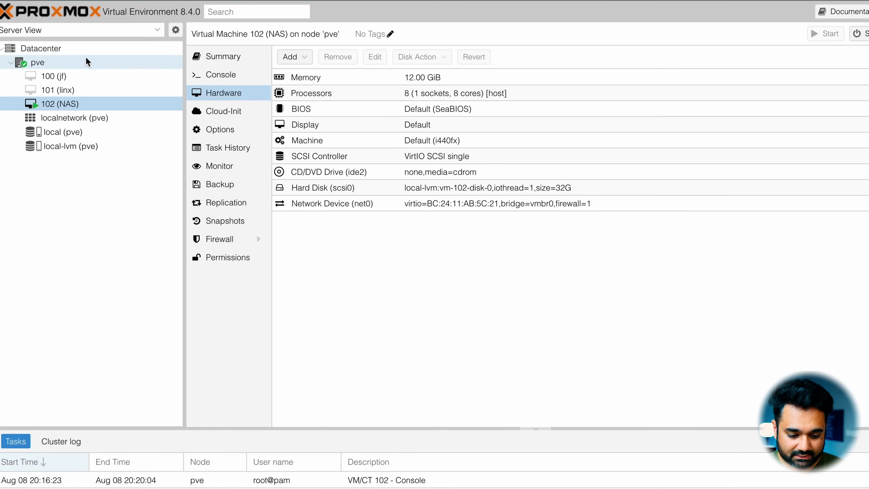
Step: Open a shell on the pve node and run the copied command ls /dev/disk/by-id
{"action": "left_click", "coordinate": [80, 62]}
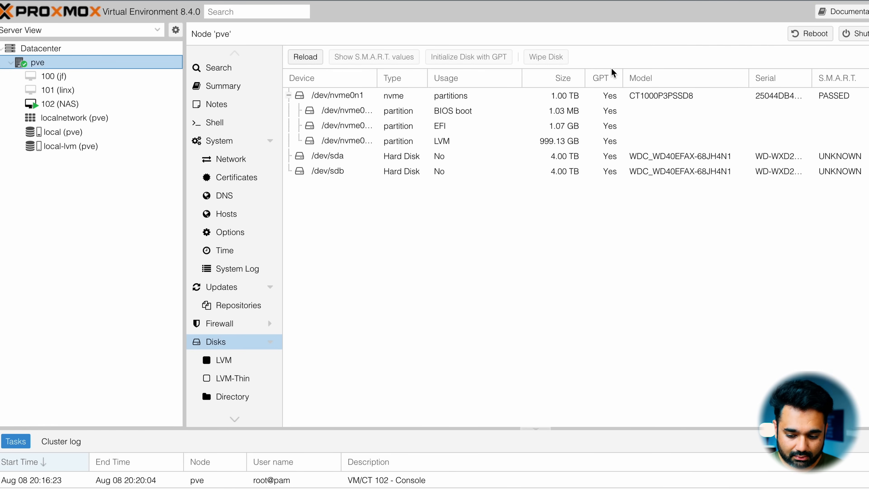
{"action": "left_click", "coordinate": [868, 33]}
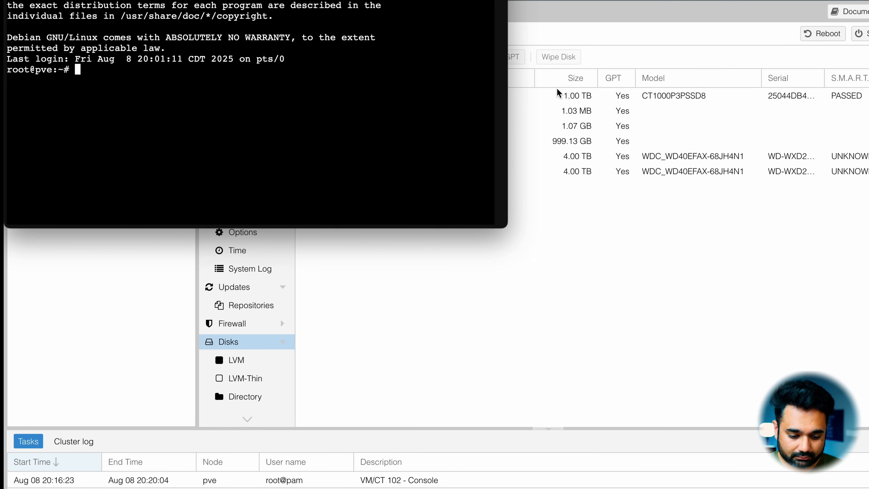
{"action": "right_click", "coordinate": [175, 88]}
{"action": "left_click", "coordinate": [212, 192]}
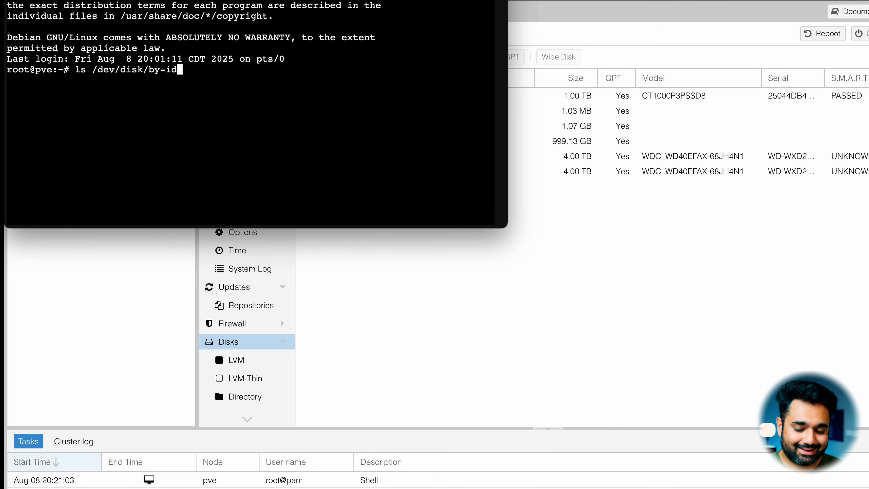
{"action": "key", "text": "Return"}
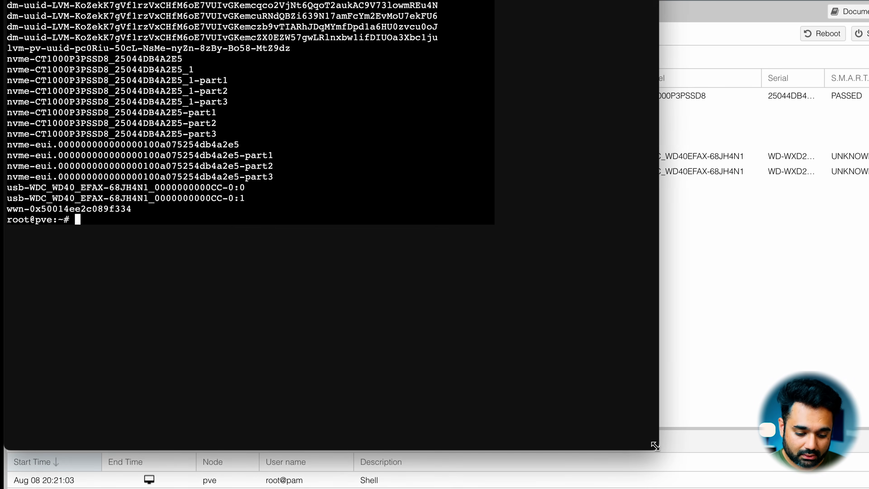
Step: Enlarge the shell window and copy the two ata-WDC_WD40EFAX drive identifiers from the listing
{"action": "left_click_drag", "start_coordinate": [512, 243], "coordinate": [661, 449]}
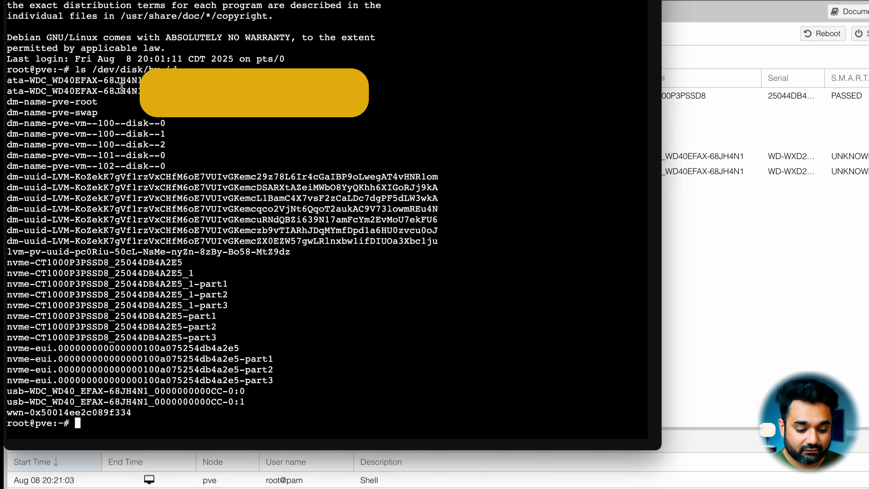
{"action": "left_click_drag", "start_coordinate": [10, 81], "coordinate": [59, 83]}
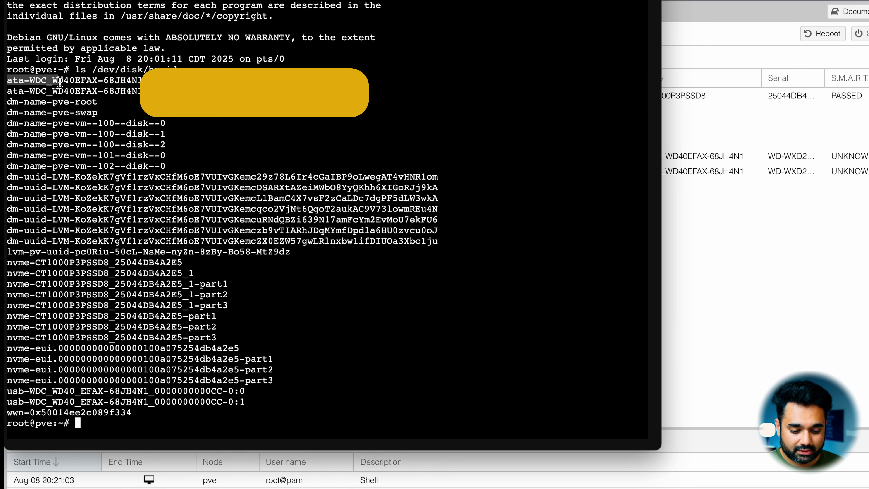
{"action": "left_click_drag", "start_coordinate": [59, 82], "coordinate": [140, 91]}
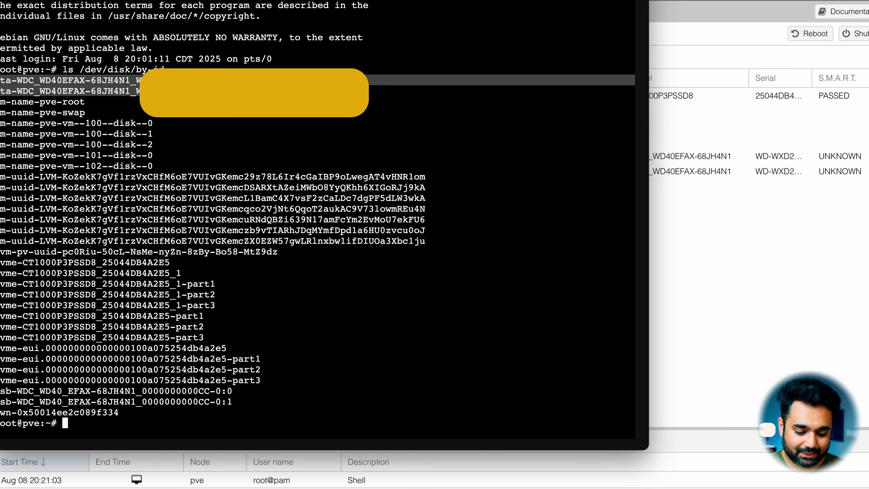
{"action": "right_click", "coordinate": [37, 84]}
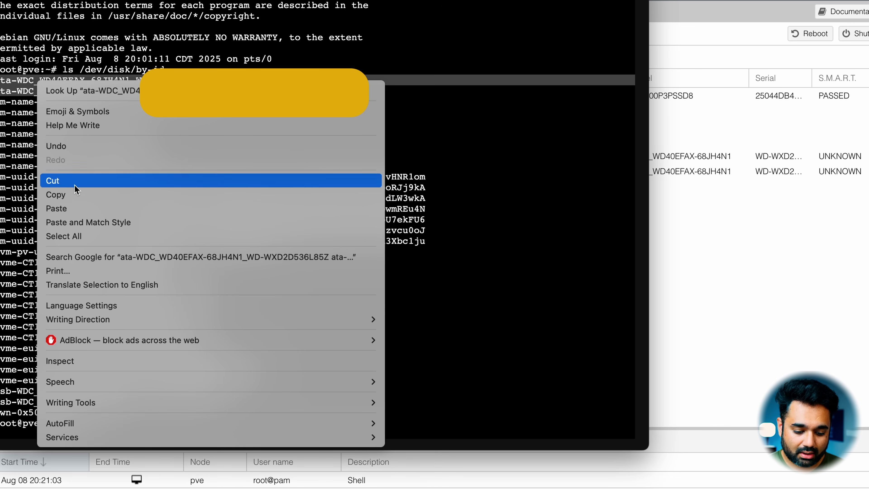
{"action": "left_click", "coordinate": [71, 195]}
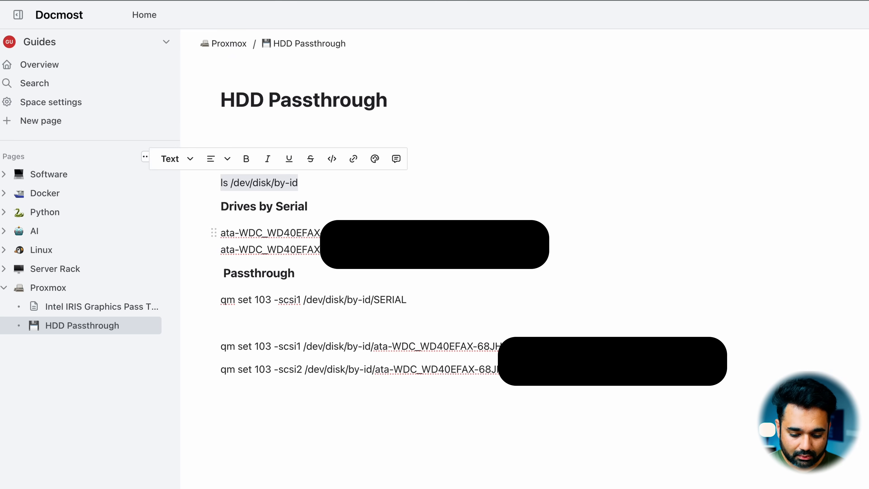
Step: Review the drive identifiers and the passthrough commands in the HDD Passthrough notes
{"action": "triple_click", "coordinate": [234, 233]}
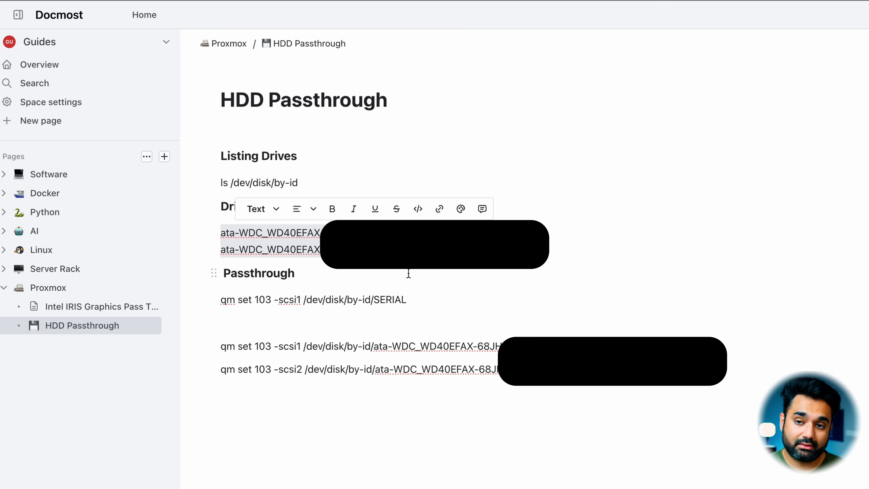
{"action": "left_click", "coordinate": [221, 273]}
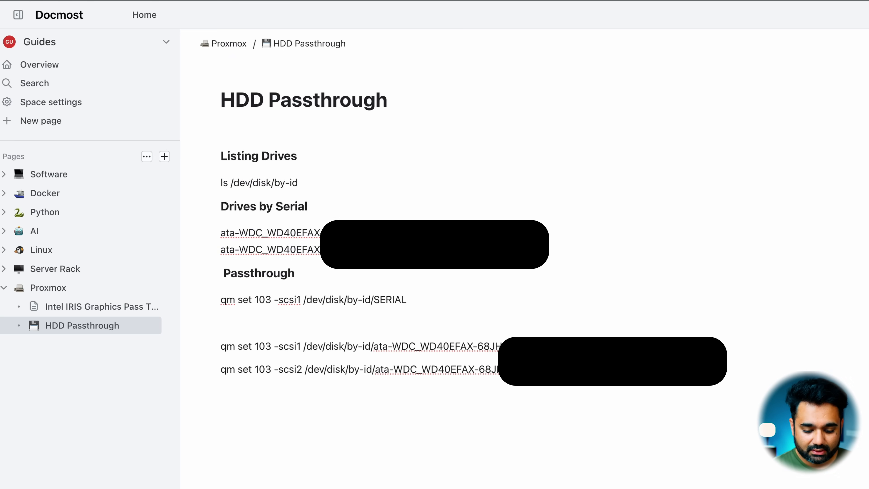
{"action": "left_click", "coordinate": [297, 328]}
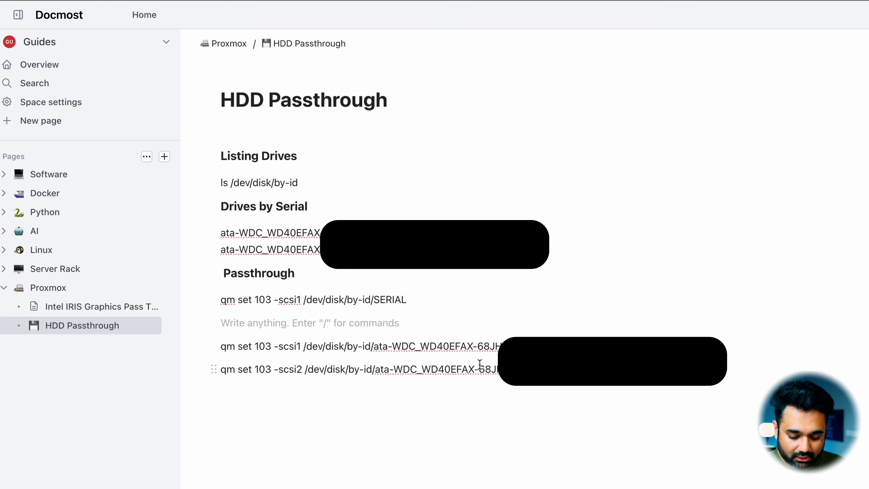
{"action": "left_click", "coordinate": [296, 345]}
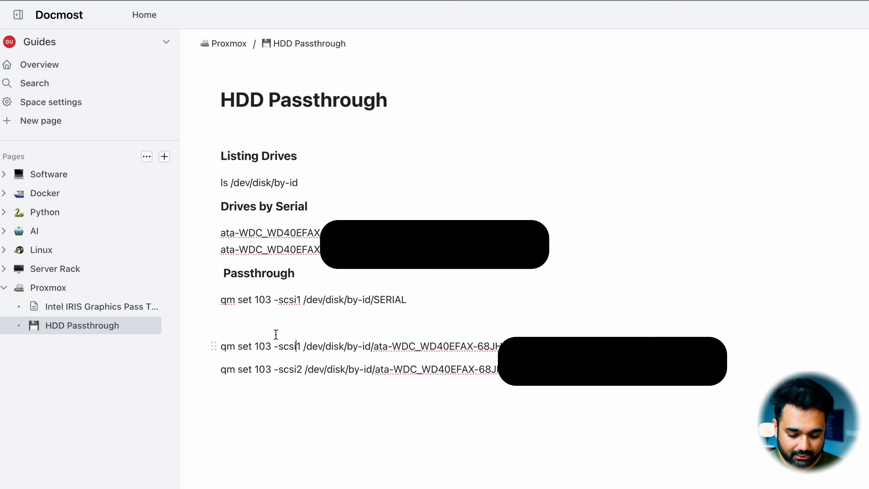
{"action": "left_click", "coordinate": [272, 315]}
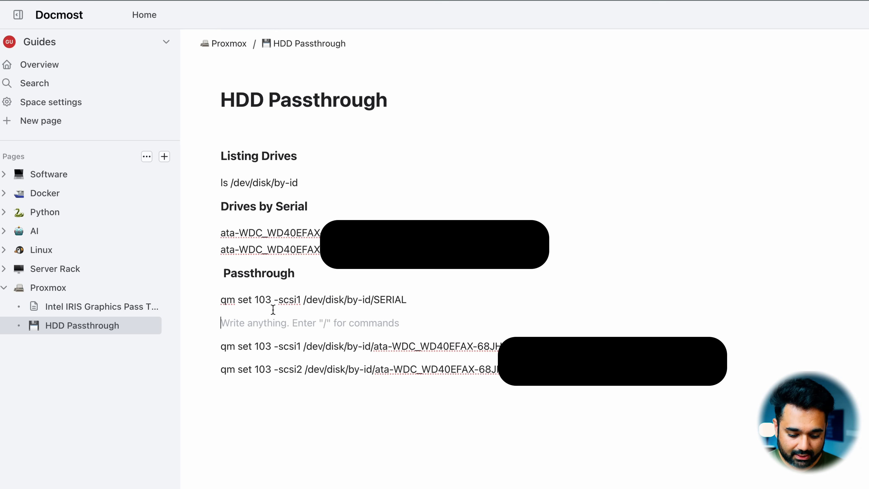
Step: Change the VM ID to 102 in all three qm set commands of the notes and check it against the NAS machine in Proxmox
{"action": "left_click", "coordinate": [273, 300]}
{"action": "key", "text": "BackSpace"}
{"action": "type", "text": "1"}
{"action": "key", "text": "BackSpace"}
{"action": "type", "text": "2"}
{"action": "left_click", "coordinate": [271, 346]}
{"action": "key", "text": "BackSpace"}
{"action": "type", "text": "2"}
{"action": "left_click", "coordinate": [272, 370]}
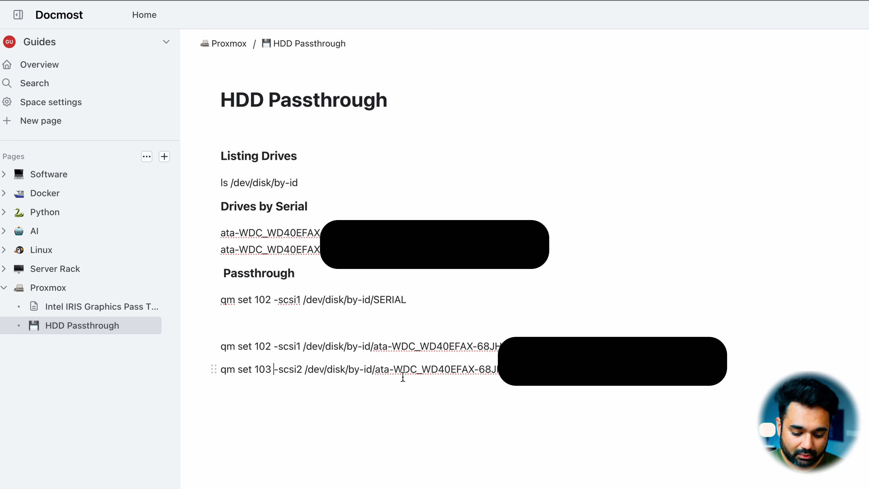
{"action": "key", "text": "BackSpace"}
{"action": "type", "text": "2"}
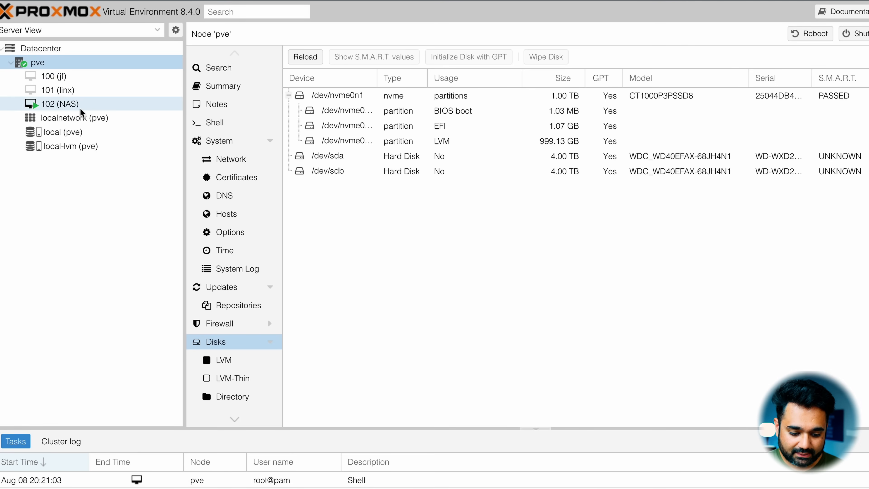
{"action": "left_click", "coordinate": [77, 110]}
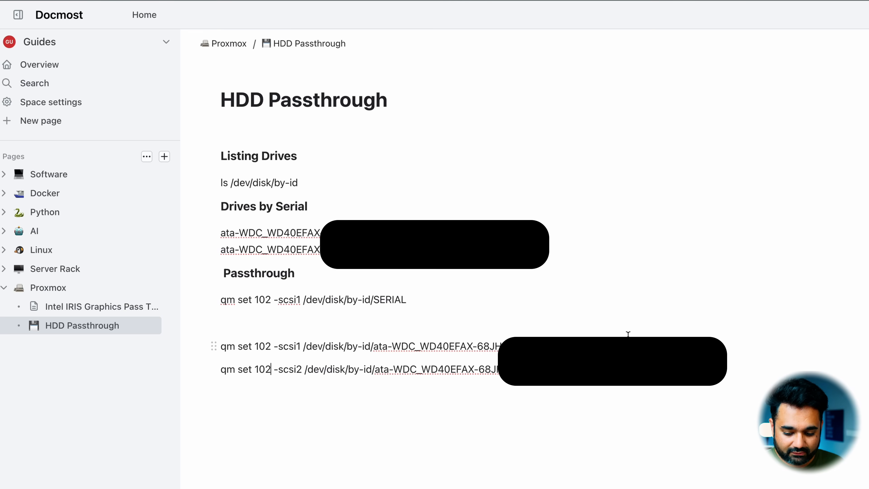
Step: Copy the qm set 102 -scsi1 command for the first WD40EFAX disk from the notes, clear the pve shell and run it there
{"action": "left_click_drag", "start_coordinate": [626, 346], "coordinate": [220, 346]}
{"action": "right_click", "coordinate": [243, 346]}
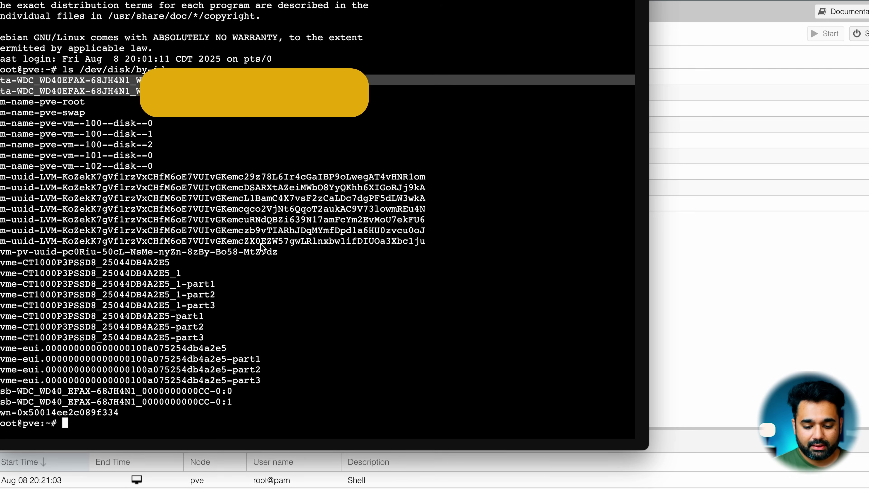
{"action": "left_click", "coordinate": [327, 275]}
{"action": "type", "text": "clear"}
{"action": "key", "text": "Return"}
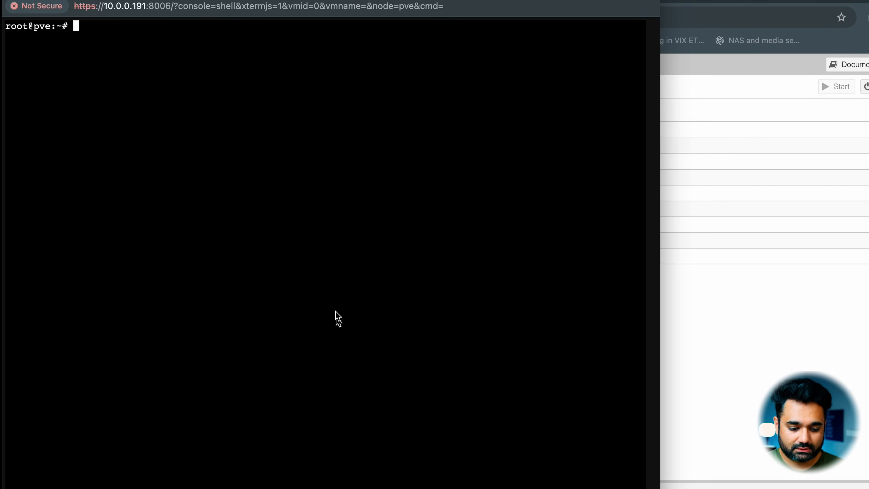
{"action": "right_click", "coordinate": [127, 62]}
{"action": "left_click", "coordinate": [180, 167]}
{"action": "key", "text": "Return"}
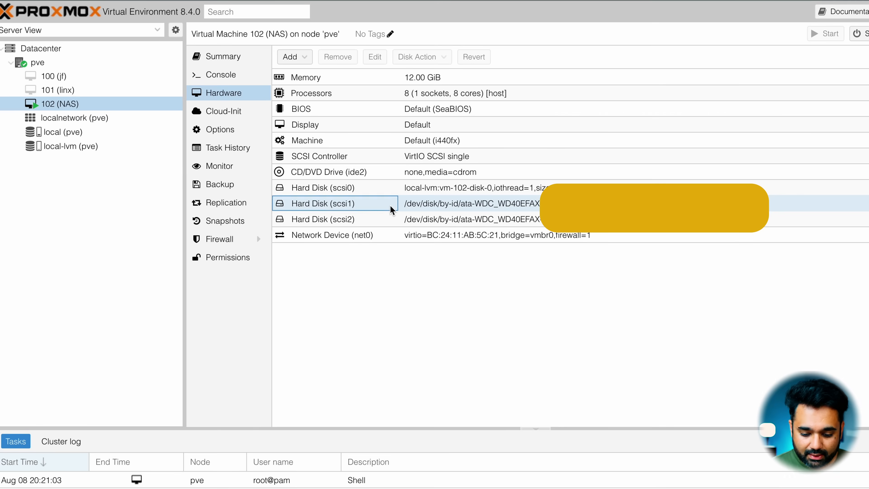
Step: Check the hard disks scsi0, scsi1 and scsi2 in the NAS virtual machine's hardware list
{"action": "left_click", "coordinate": [390, 205]}
{"action": "left_click", "coordinate": [451, 191]}
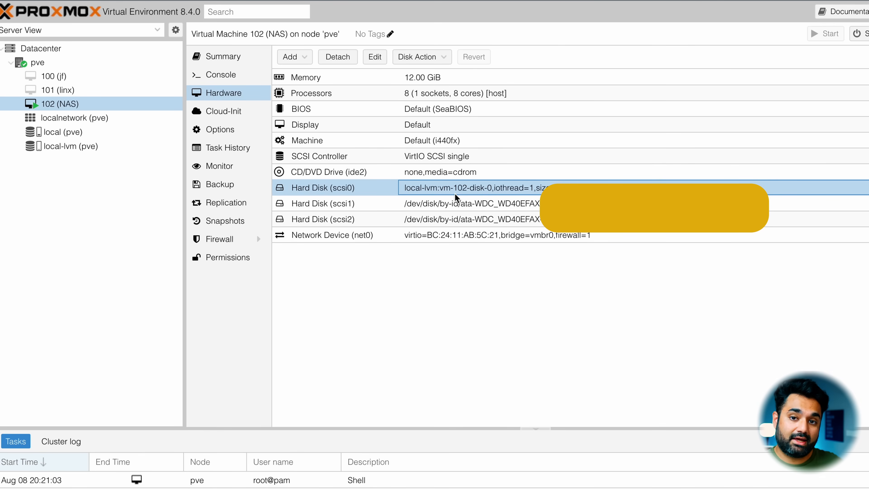
{"action": "left_click", "coordinate": [403, 205]}
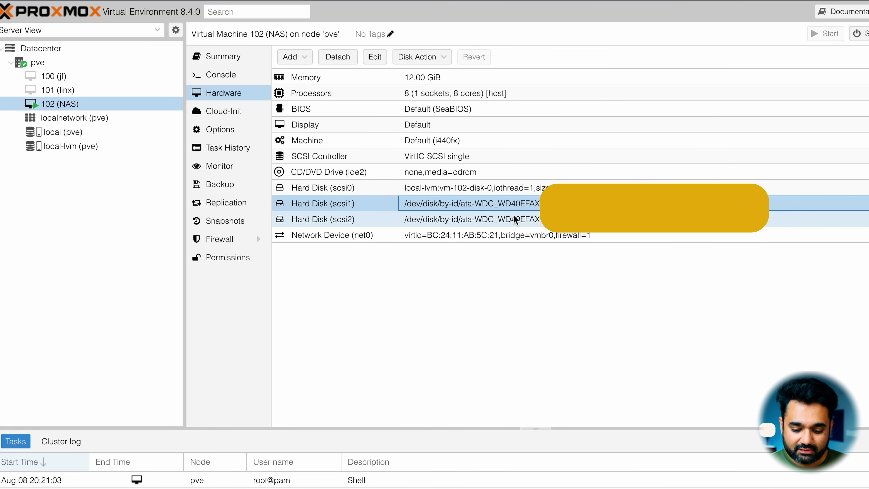
{"action": "left_click", "coordinate": [510, 221]}
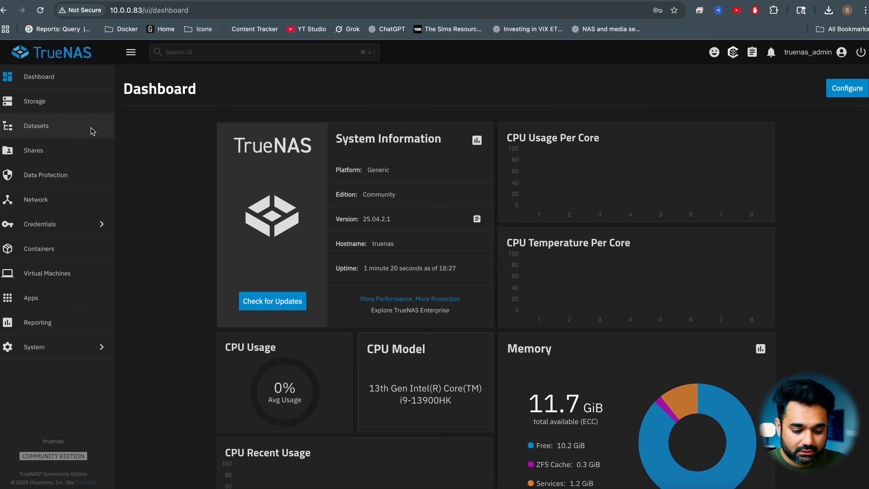
Step: Start creating a storage pool in TrueNAS, name it home_pool without encryption, and continue to the data settings
{"action": "left_click", "coordinate": [48, 103]}
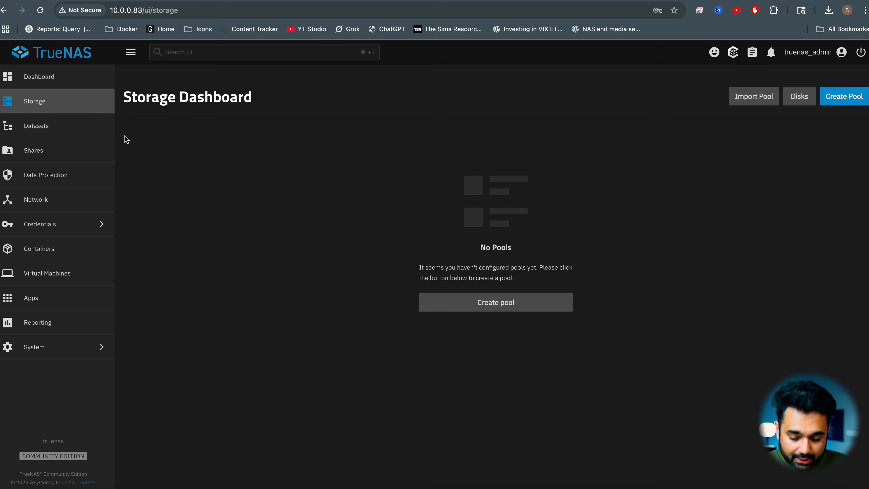
{"action": "left_click", "coordinate": [453, 300]}
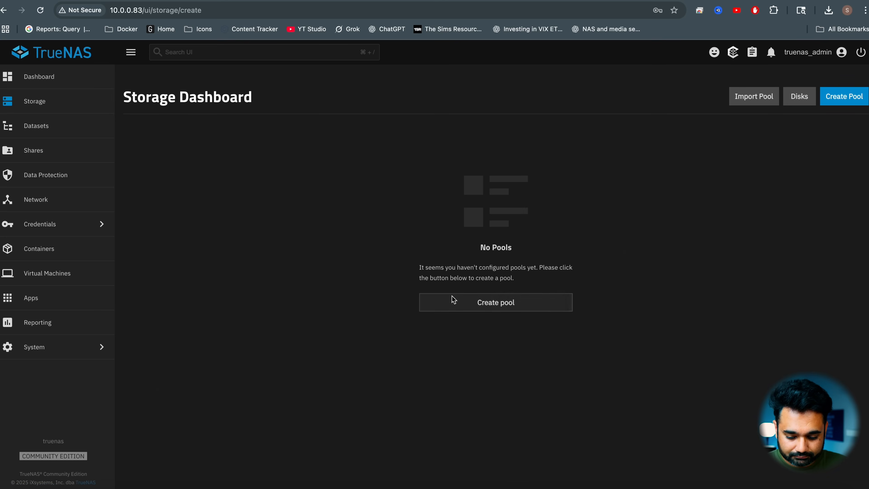
{"action": "left_click", "coordinate": [236, 185]}
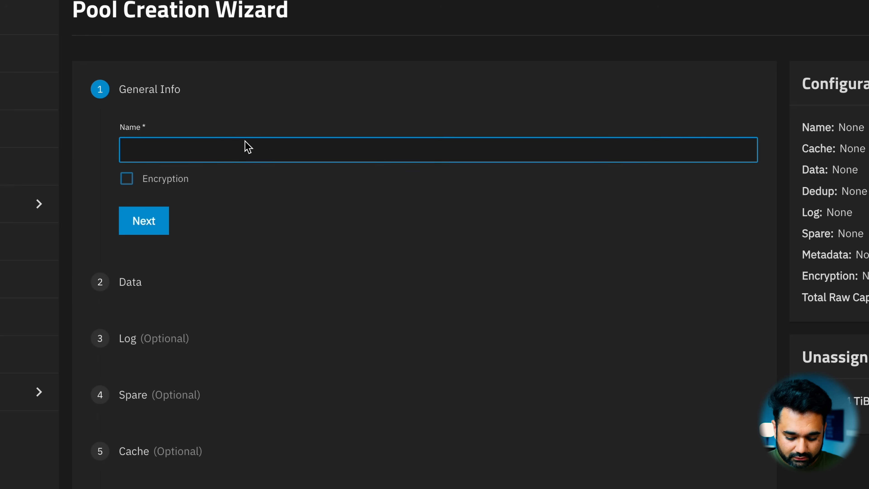
{"action": "type", "text": "h"}
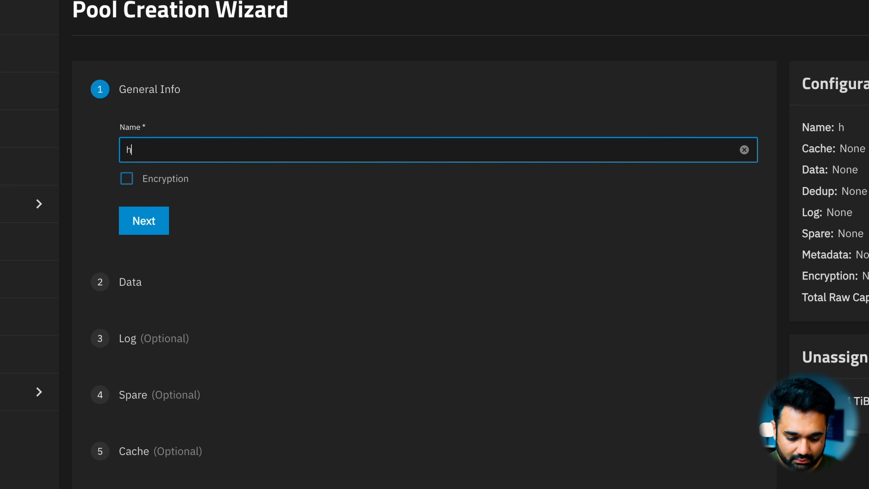
{"action": "type", "text": "ome_pool"}
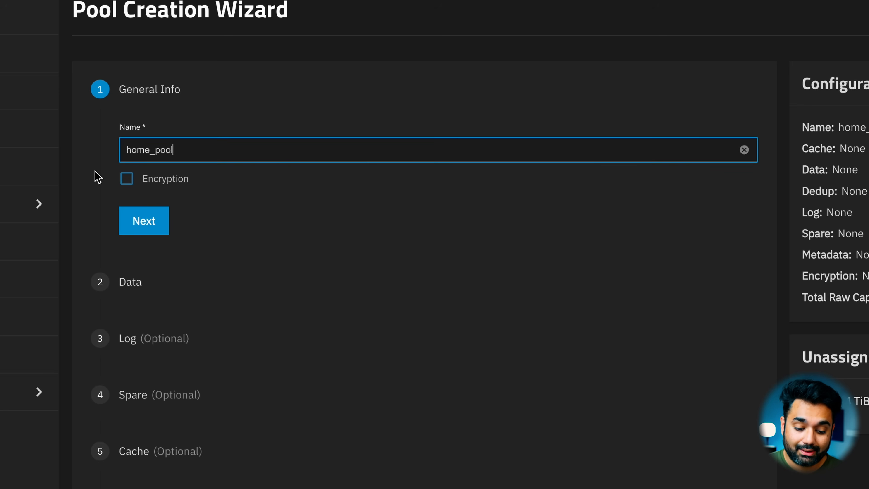
{"action": "left_click", "coordinate": [150, 219]}
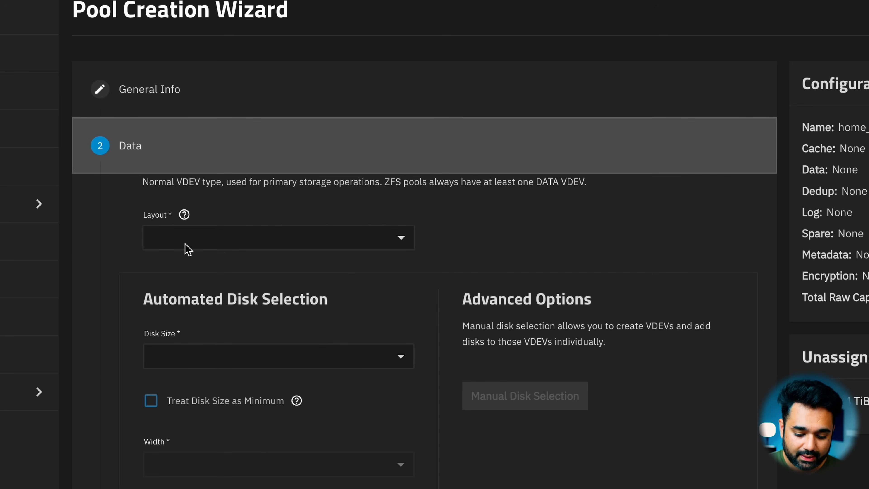
Step: Set the pool's data layout to Mirror and check the 3.64 TiB (HDD) disk size in the automated disk selection
{"action": "left_click", "coordinate": [187, 248]}
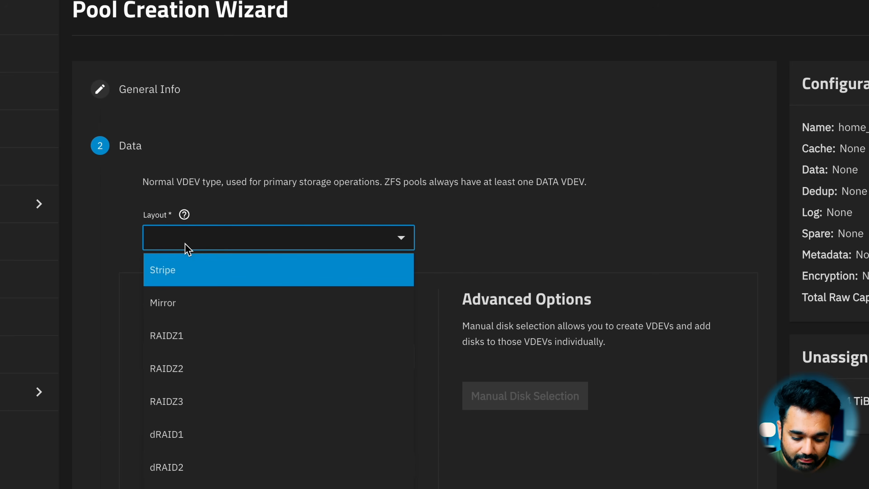
{"action": "left_click", "coordinate": [207, 304]}
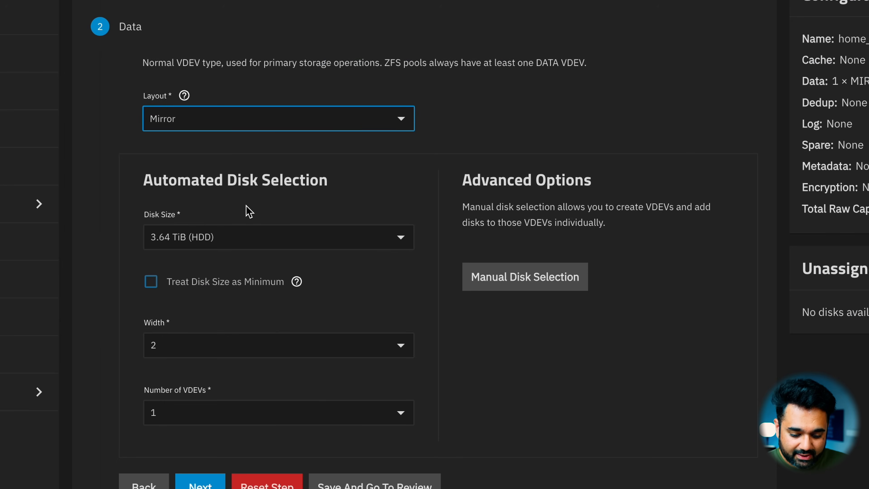
{"action": "left_click", "coordinate": [311, 242]}
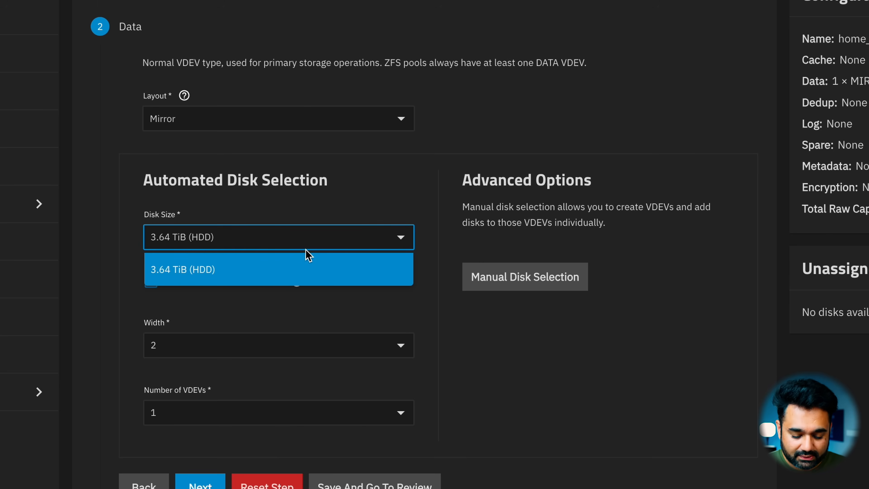
{"action": "left_click", "coordinate": [415, 217]}
{"action": "scroll", "coordinate": [417, 222], "scroll_direction": "down", "scroll_amount": 3}
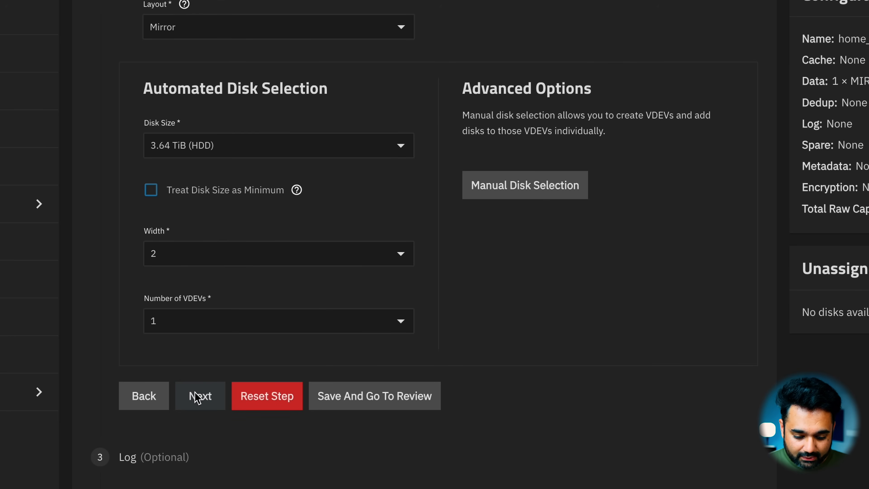
Step: Save the data settings, go to the review and create home_pool, confirming that the contents of all added disks are erased
{"action": "left_click", "coordinate": [368, 407]}
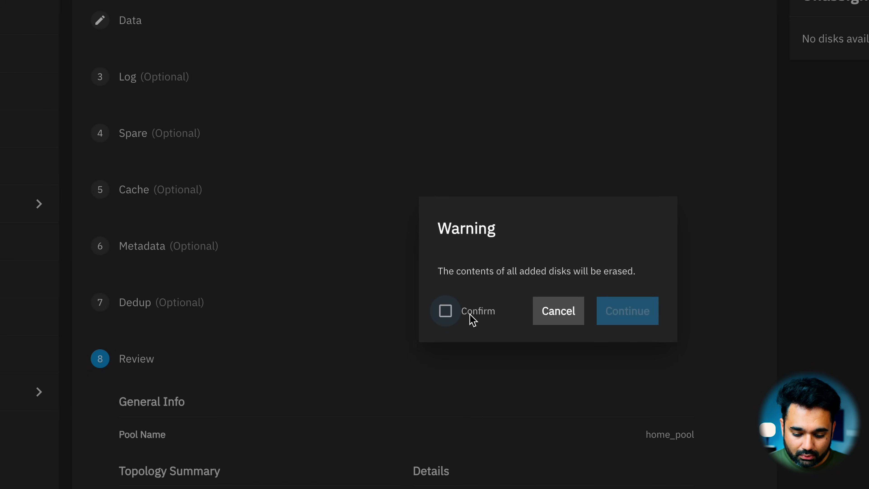
{"action": "left_click", "coordinate": [467, 313]}
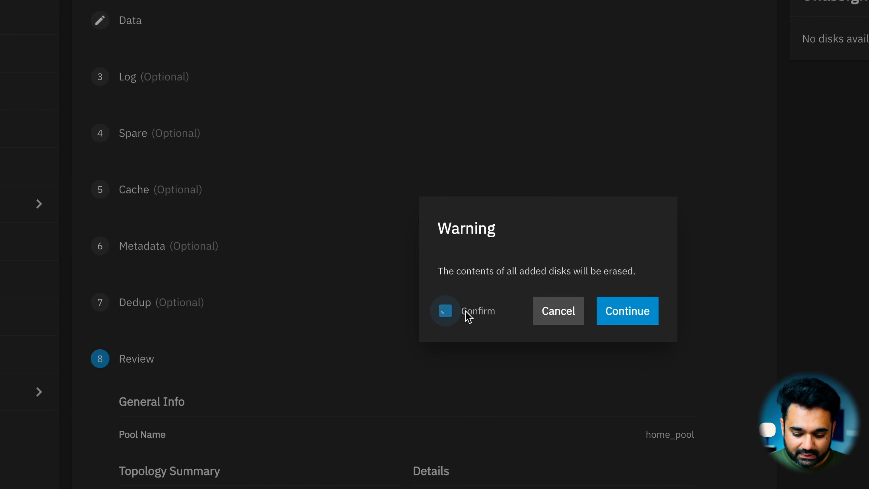
{"action": "left_click", "coordinate": [642, 319]}
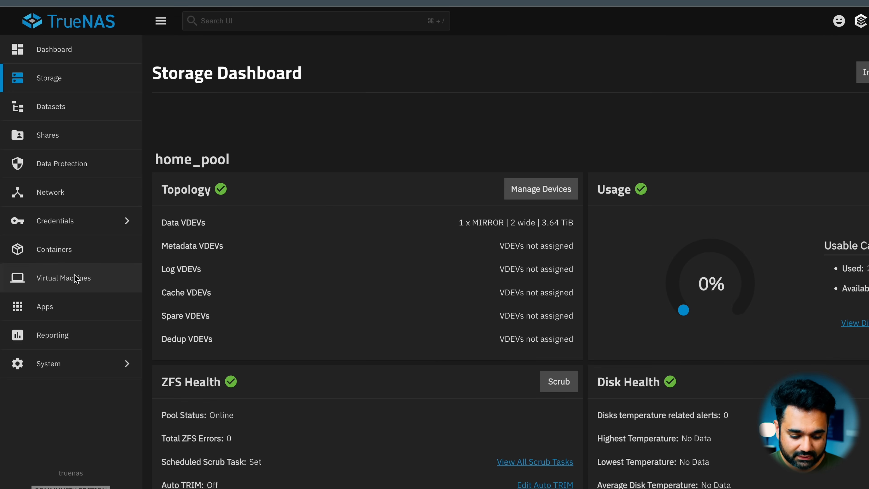
Step: Start adding a user under the credentials, filling in the full name and the account password
{"action": "left_click", "coordinate": [65, 219]}
{"action": "left_click", "coordinate": [170, 52]}
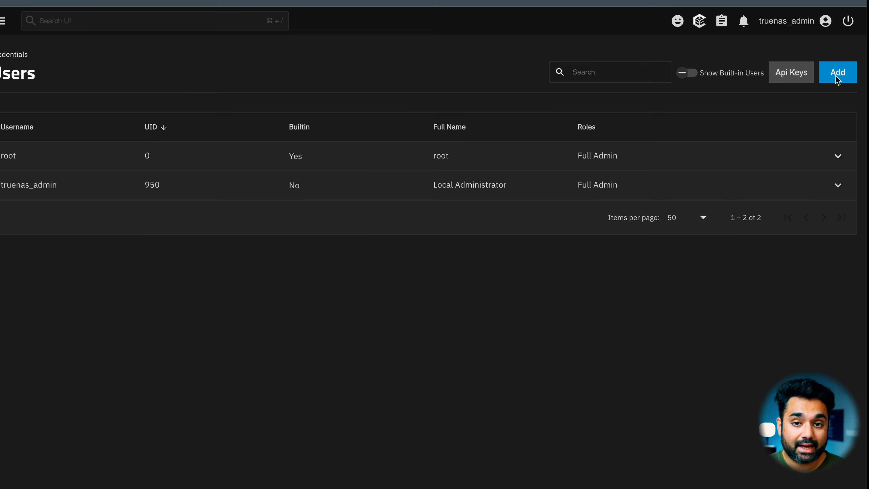
{"action": "left_click", "coordinate": [835, 73]}
{"action": "left_click", "coordinate": [478, 150]}
{"action": "type", "text": "sean"}
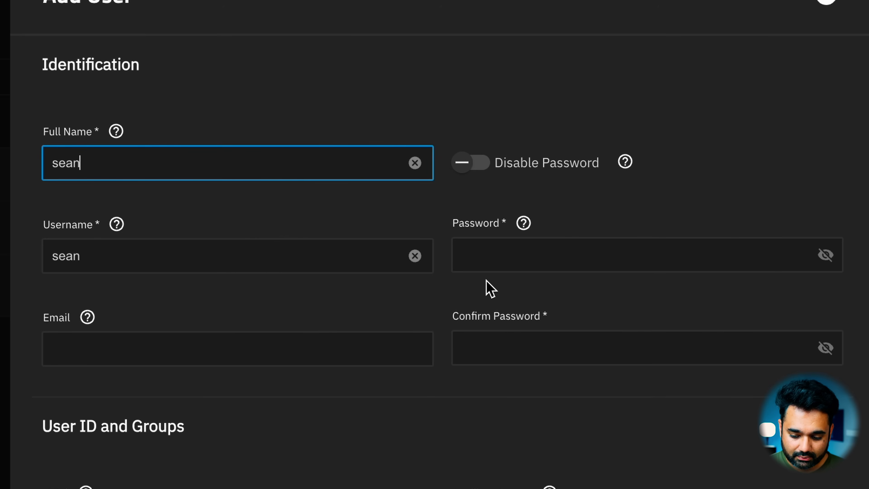
{"action": "left_click", "coordinate": [475, 265]}
{"action": "type", "text": "••••••"}
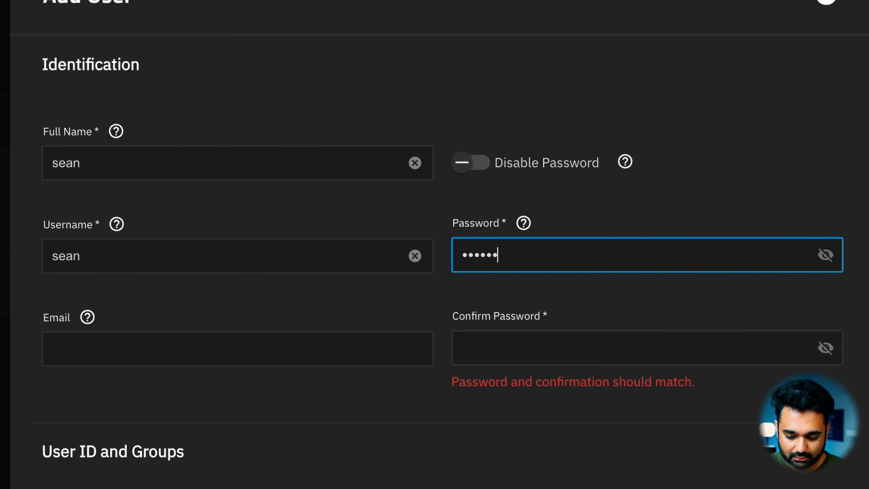
Step: Select /mnt/home_pool as the new user's home directory
{"action": "scroll", "coordinate": [209, 351], "scroll_direction": "down", "scroll_amount": 10}
{"action": "scroll", "coordinate": [168, 260], "scroll_direction": "up", "scroll_amount": 3}
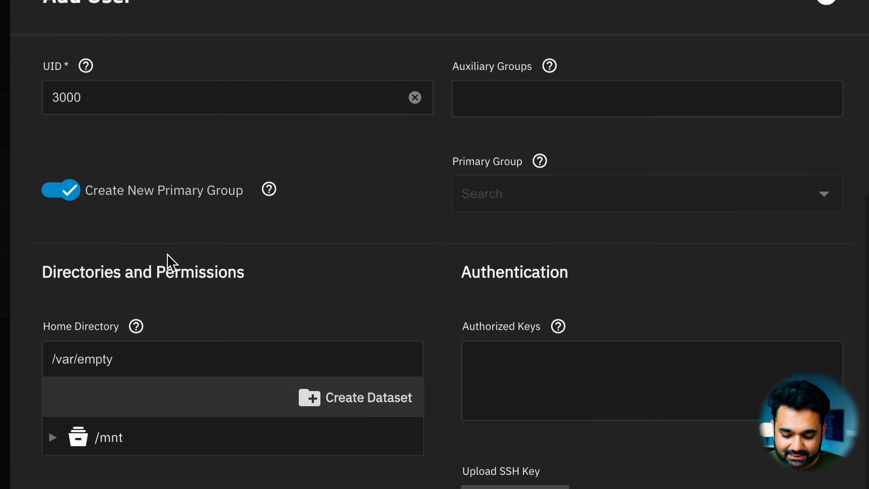
{"action": "left_click", "coordinate": [61, 446]}
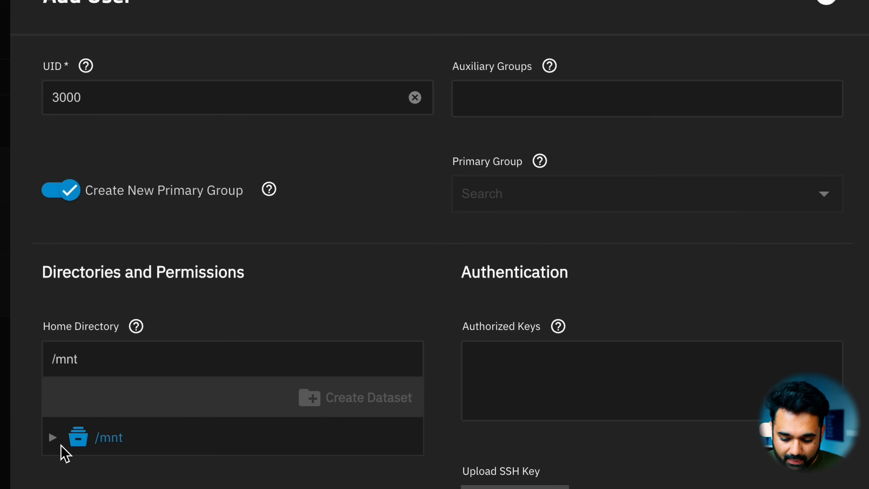
{"action": "left_click", "coordinate": [103, 442]}
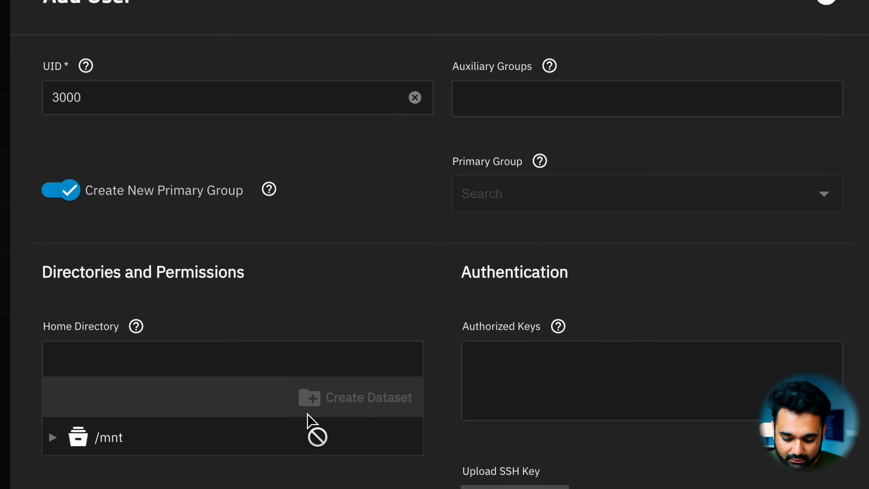
{"action": "left_click", "coordinate": [76, 441]}
{"action": "left_click", "coordinate": [53, 438]}
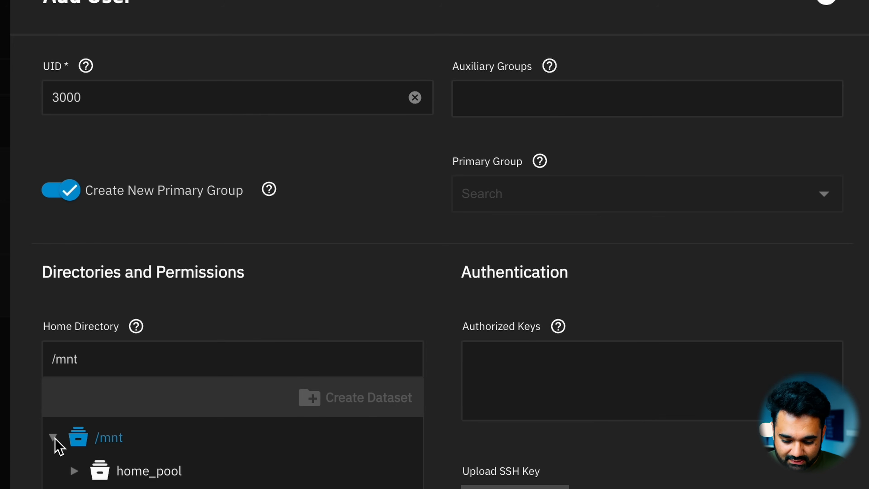
{"action": "left_click", "coordinate": [119, 474]}
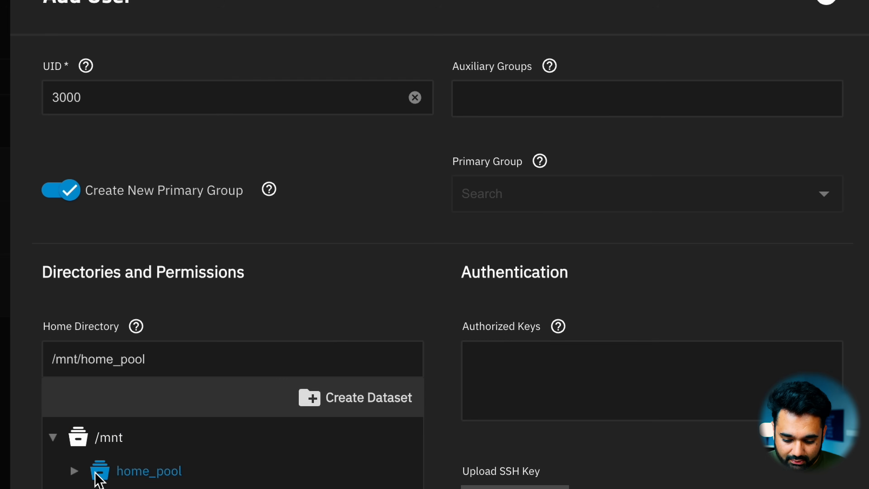
Step: Create a dataset named nas_system inside home_pool and keep it selected as the user's home directory
{"action": "left_click", "coordinate": [357, 407]}
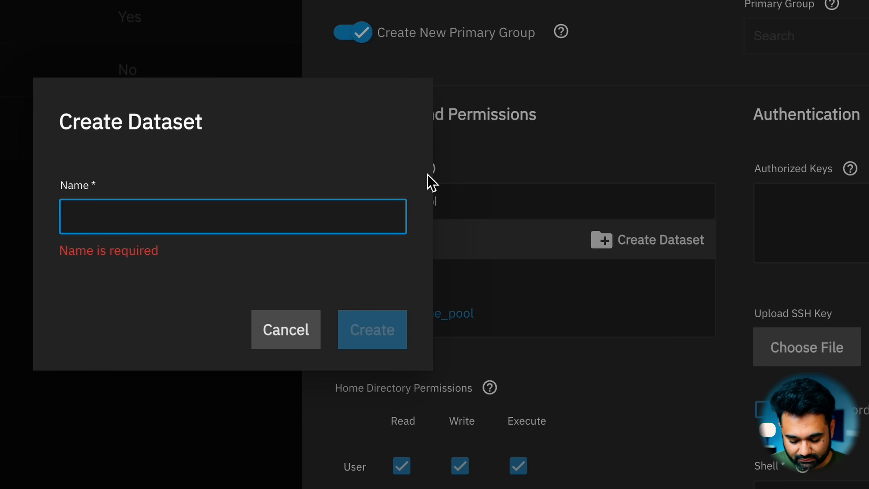
{"action": "type", "text": "nas"}
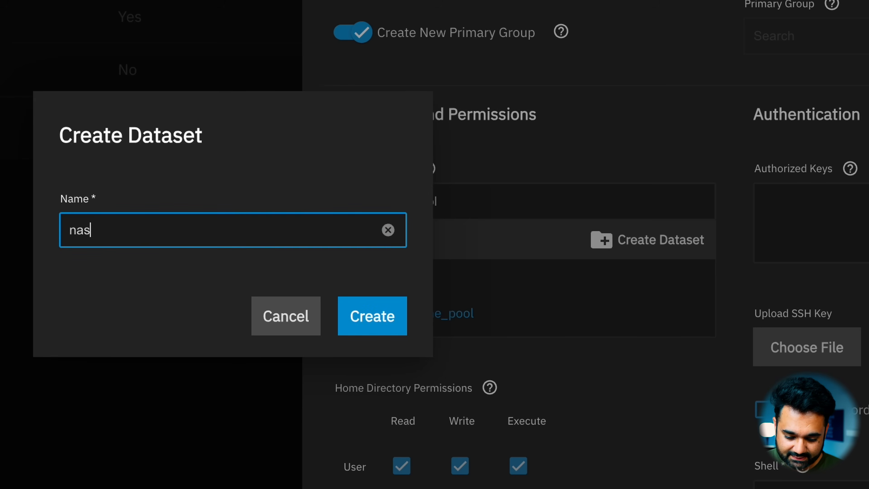
{"action": "type", "text": "_system"}
{"action": "left_click", "coordinate": [374, 321]}
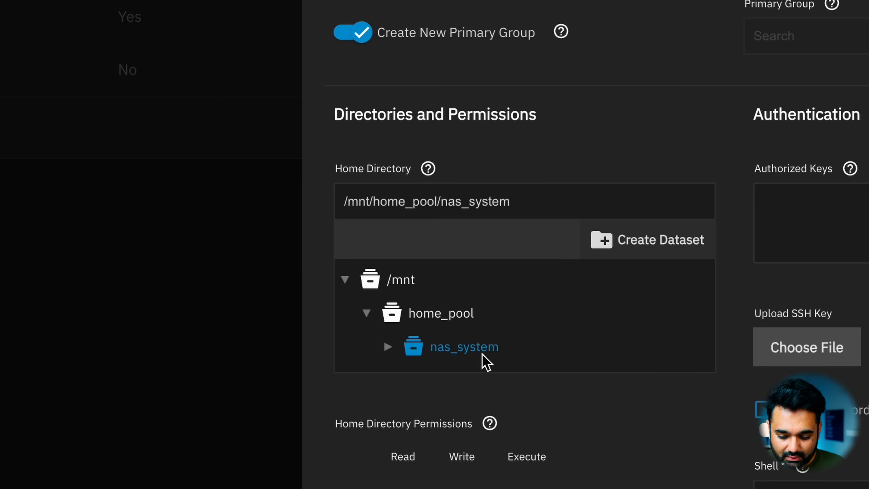
{"action": "left_click", "coordinate": [464, 348]}
{"action": "left_click", "coordinate": [463, 347]}
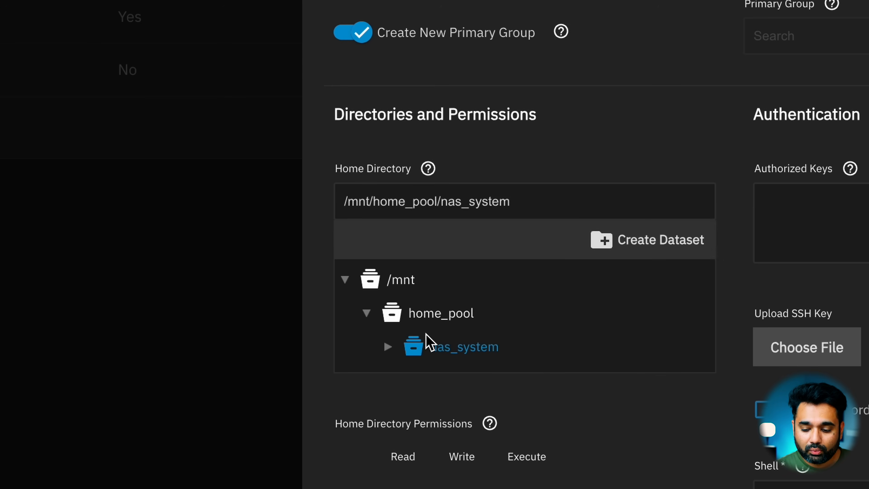
{"action": "right_click", "coordinate": [452, 362]}
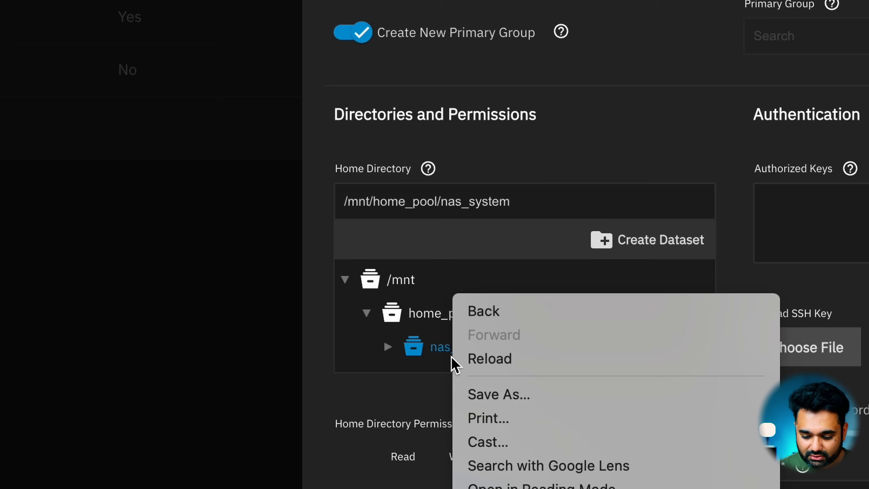
{"action": "left_click", "coordinate": [414, 355]}
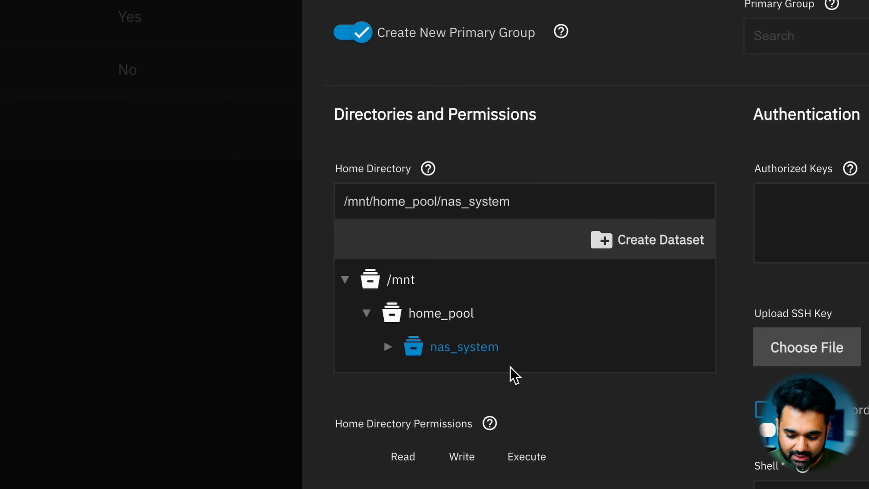
Step: Grant the group read, write and execute permissions on the home directory and save the user, accepting the existing directory
{"action": "scroll", "coordinate": [513, 375], "scroll_direction": "down", "scroll_amount": 5}
{"action": "left_click", "coordinate": [410, 361]}
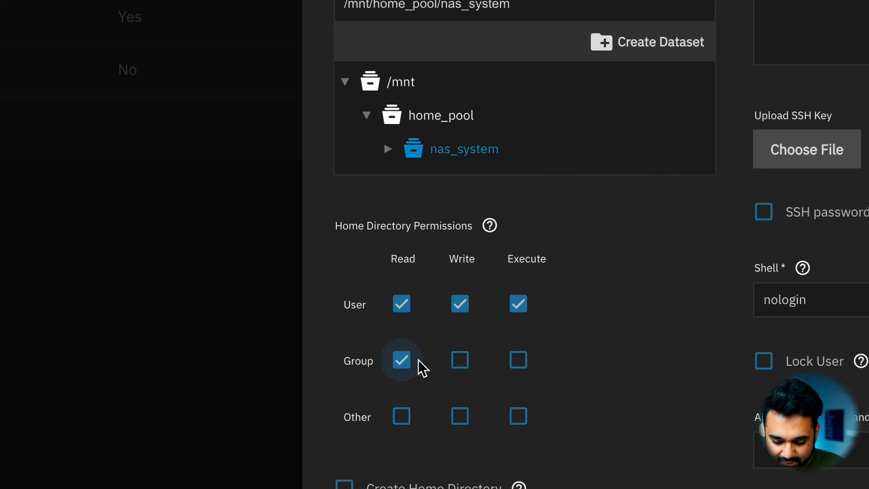
{"action": "left_click", "coordinate": [473, 364]}
{"action": "left_click", "coordinate": [516, 371]}
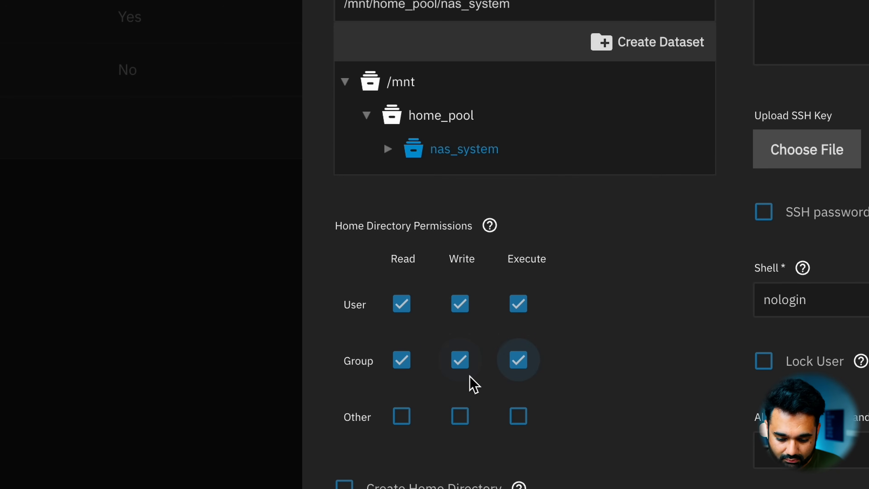
{"action": "scroll", "coordinate": [472, 384], "scroll_direction": "down", "scroll_amount": 3}
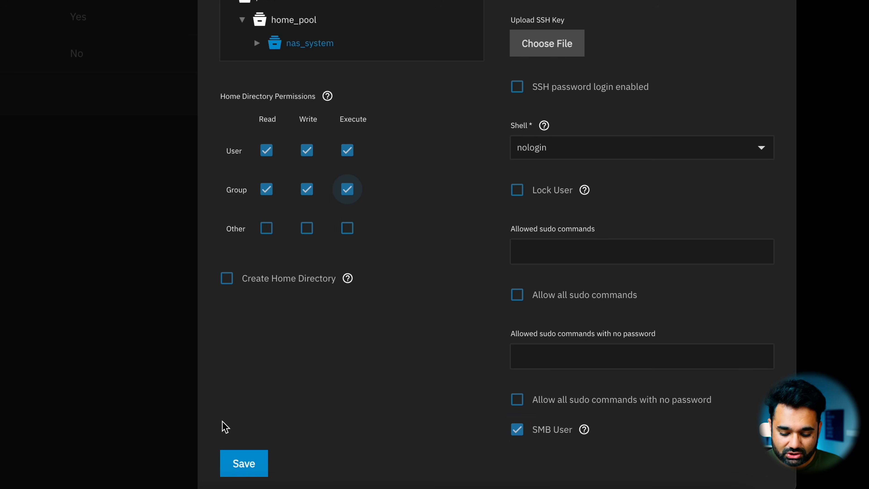
{"action": "left_click", "coordinate": [237, 456]}
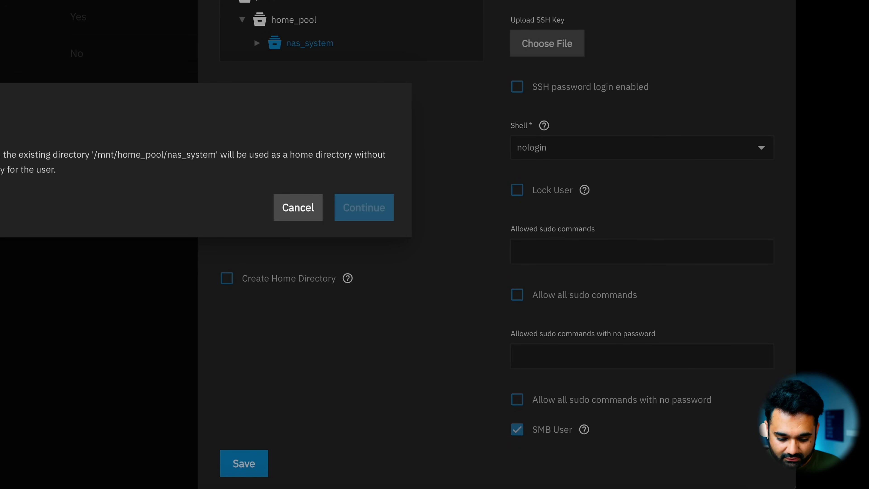
{"action": "left_click", "coordinate": [361, 217]}
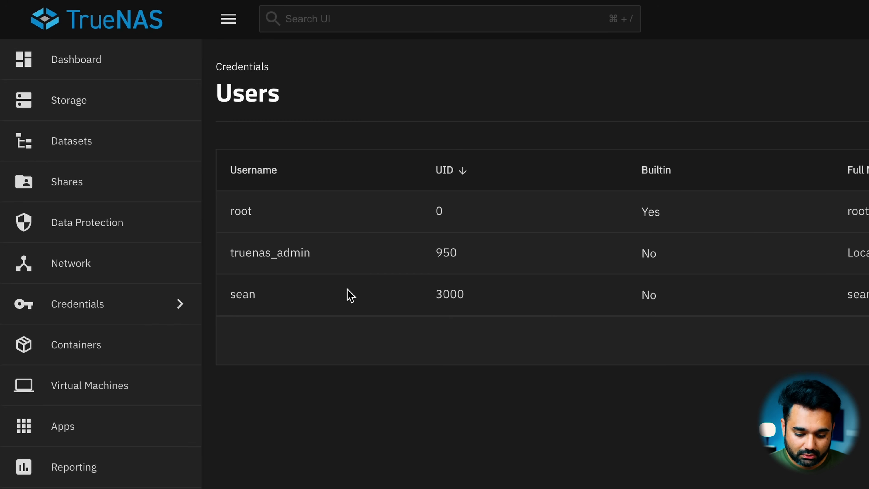
Step: Add a Windows (SMB) share for /mnt/home_pool/nas_system, named nas_system with default share parameters, and save it
{"action": "left_click", "coordinate": [70, 183]}
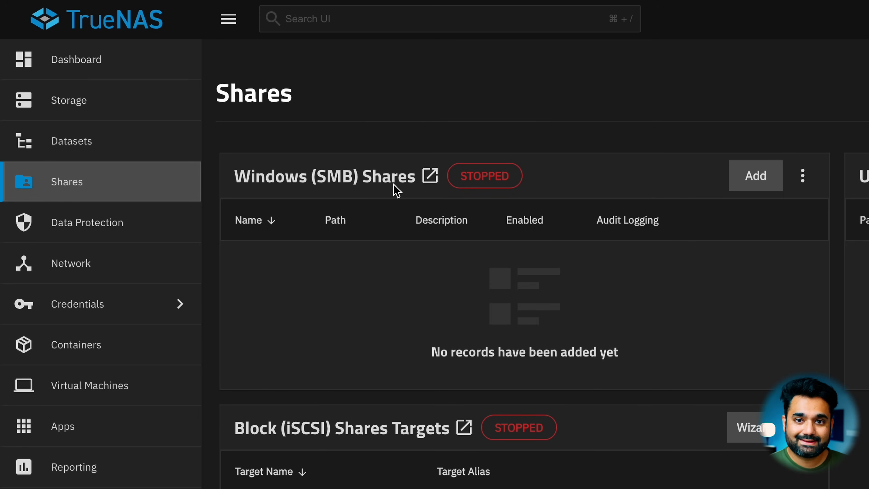
{"action": "left_click", "coordinate": [749, 180]}
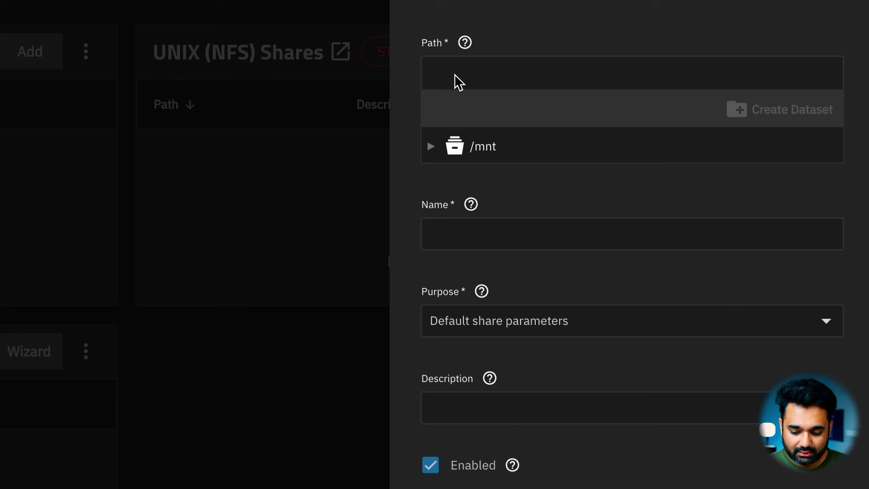
{"action": "left_click", "coordinate": [430, 147]}
{"action": "left_click", "coordinate": [450, 178]}
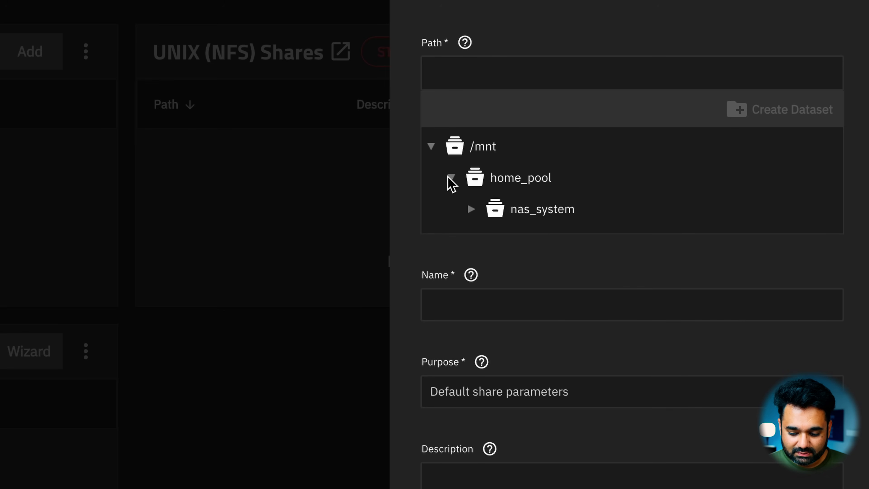
{"action": "left_click", "coordinate": [521, 210]}
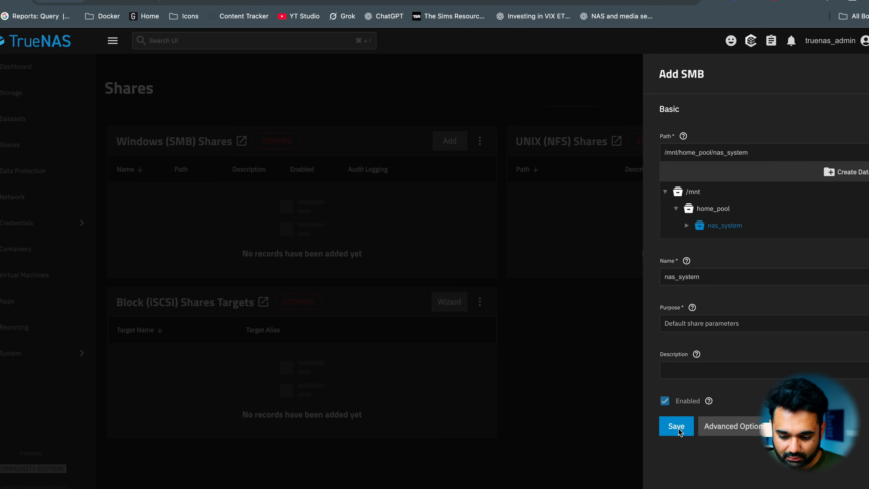
{"action": "left_click", "coordinate": [678, 428]}
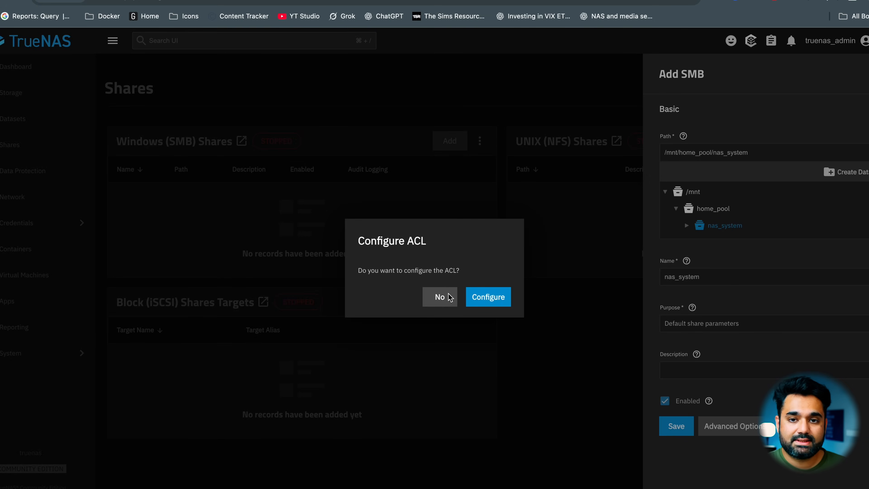
Step: Choose to configure the share's ACL, start the SMB service with automatic startup and save the access control list
{"action": "left_click", "coordinate": [492, 296]}
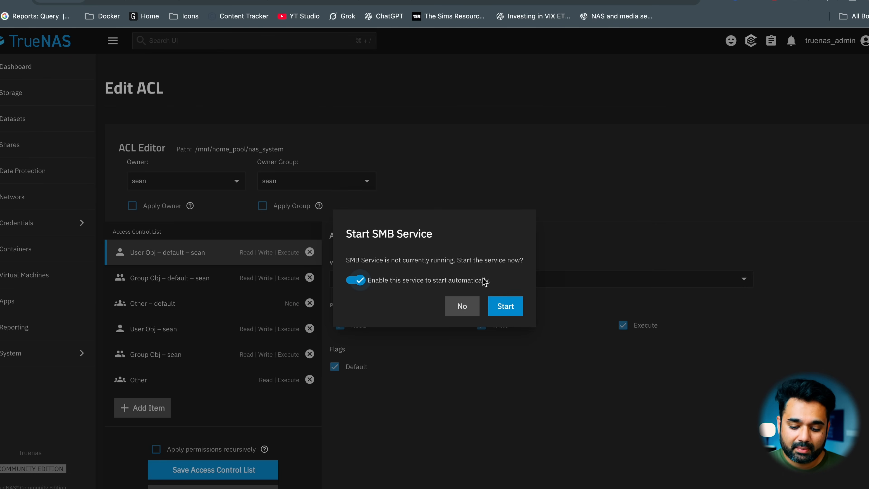
{"action": "left_click", "coordinate": [502, 304]}
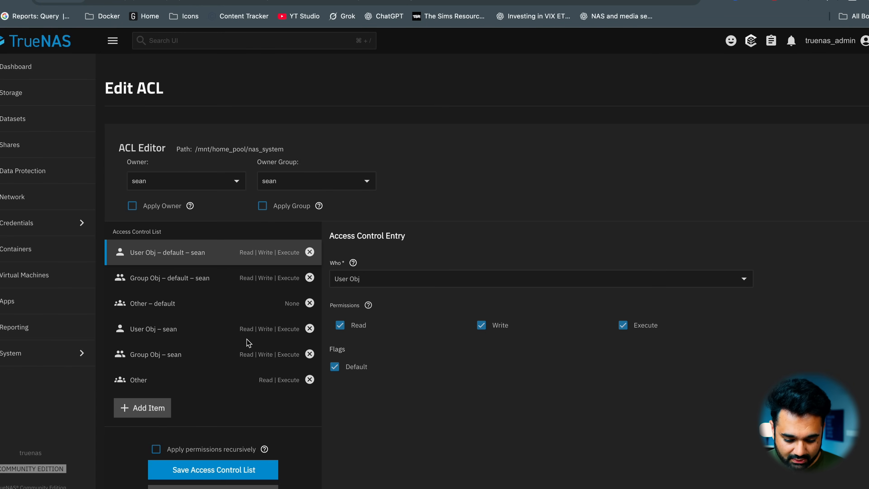
{"action": "left_click", "coordinate": [220, 469]}
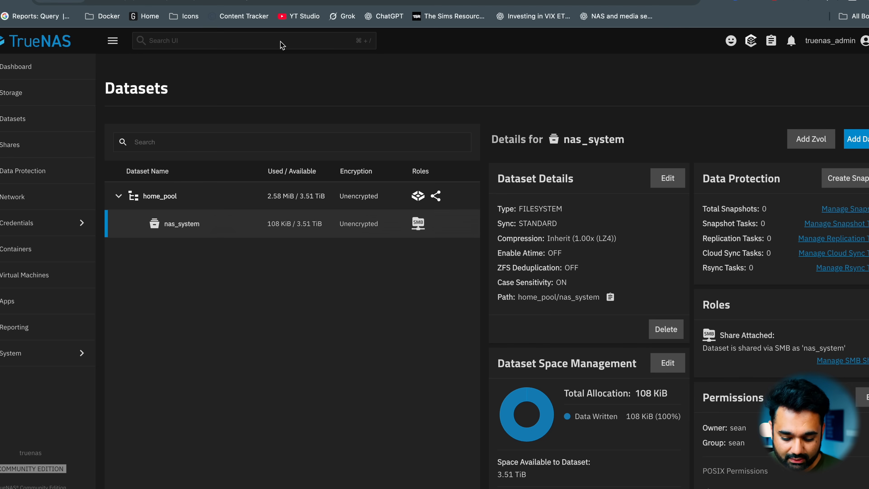
Step: Switch to Finder on the Mac, close the open folder window and request a server connection to smb://10.0.0.83
{"action": "key", "text": "ctrl+Right"}
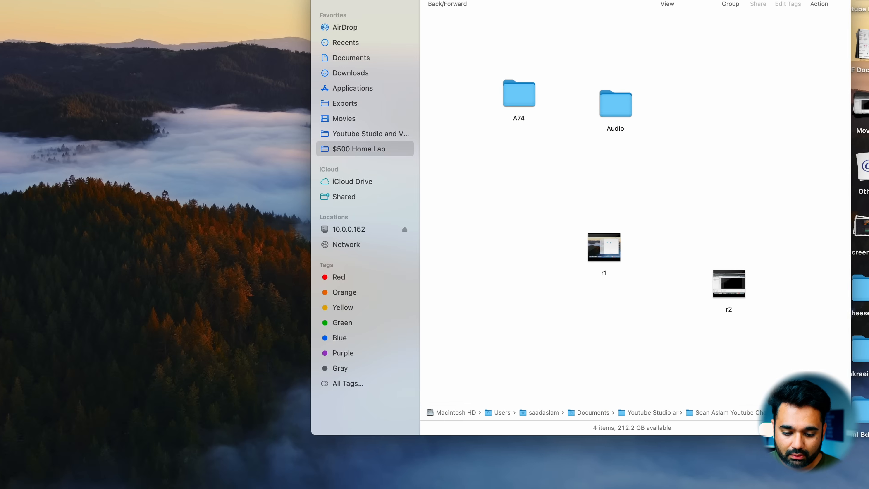
{"action": "left_click", "coordinate": [324, 0]}
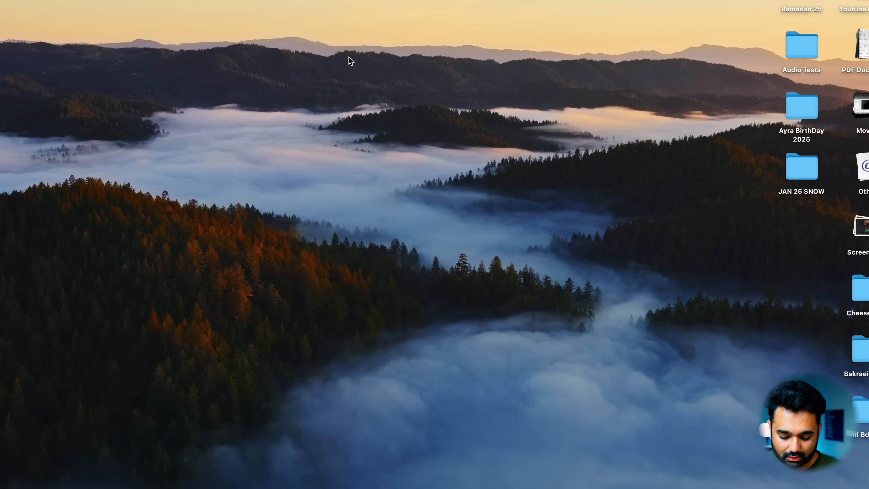
{"action": "key", "text": "super+k"}
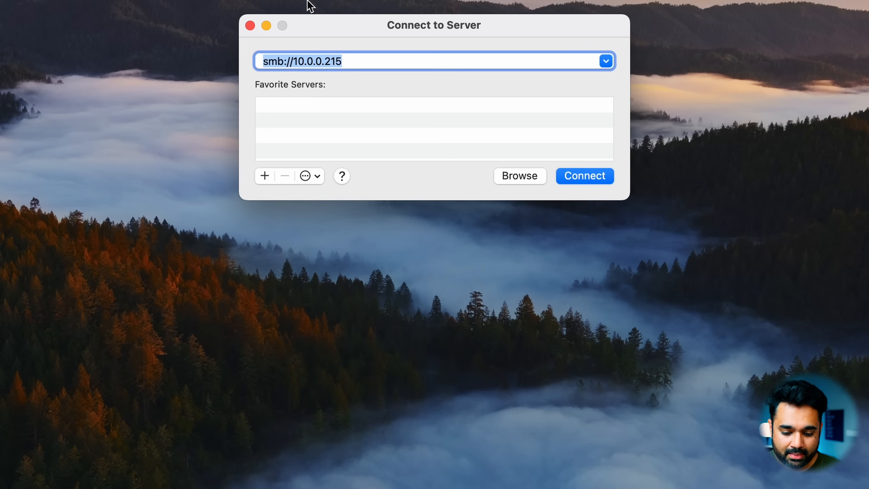
{"action": "key", "text": "Right"}
{"action": "key", "text": "Left"}
{"action": "key", "text": "Left"}
{"action": "key", "text": "Left"}
{"action": "key", "text": "Left"}
{"action": "key", "text": "Left"}
{"action": "key", "text": "Left"}
{"action": "key", "text": "Left"}
{"action": "key", "text": "Left"}
{"action": "key", "text": "Left"}
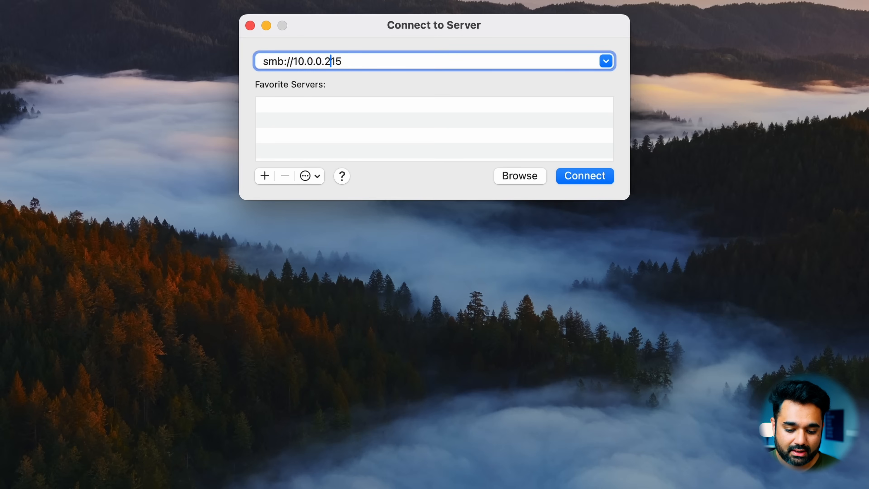
{"action": "key", "text": "Right"}
{"action": "key", "text": "Right"}
{"action": "key", "text": "Right"}
{"action": "key", "text": "Right"}
{"action": "key", "text": "Right"}
{"action": "key", "text": "Right"}
{"action": "key", "text": "Right"}
{"action": "key", "text": "Right"}
{"action": "key", "text": "Right"}
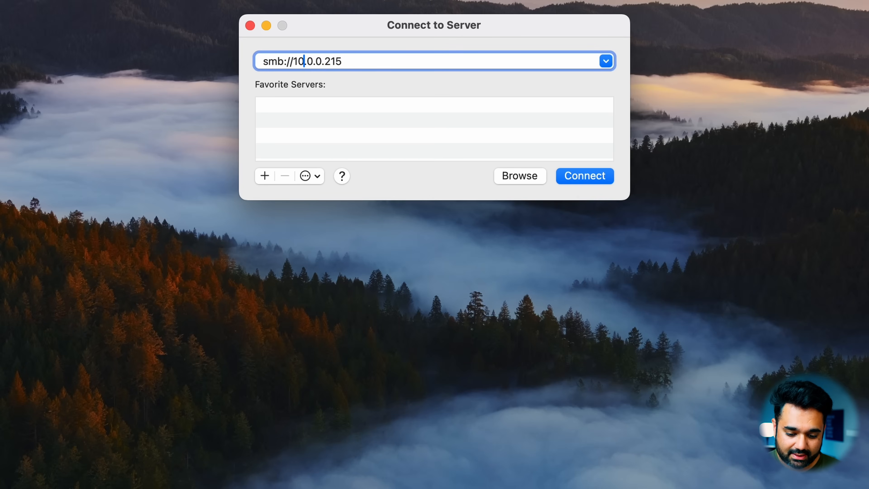
{"action": "key", "text": "BackSpace"}
{"action": "key", "text": "BackSpace"}
{"action": "key", "text": "BackSpace"}
{"action": "type", "text": "83"}
{"action": "left_click", "coordinate": [582, 179]}
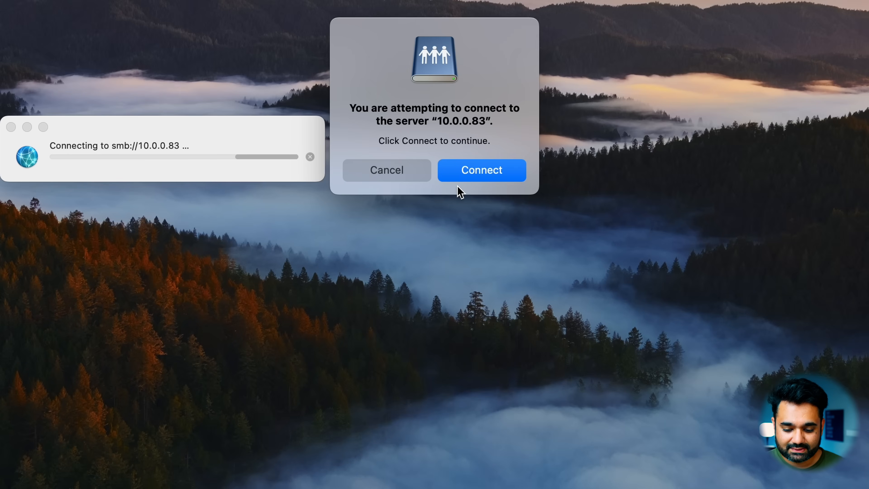
Step: Approve the connection to 10.0.0.83 and sign in as a registered user with the share user's name and password
{"action": "left_click", "coordinate": [467, 182]}
{"action": "type", "text": "sean"}
{"action": "key", "text": "Tab"}
{"action": "type", "text": "••••••"}
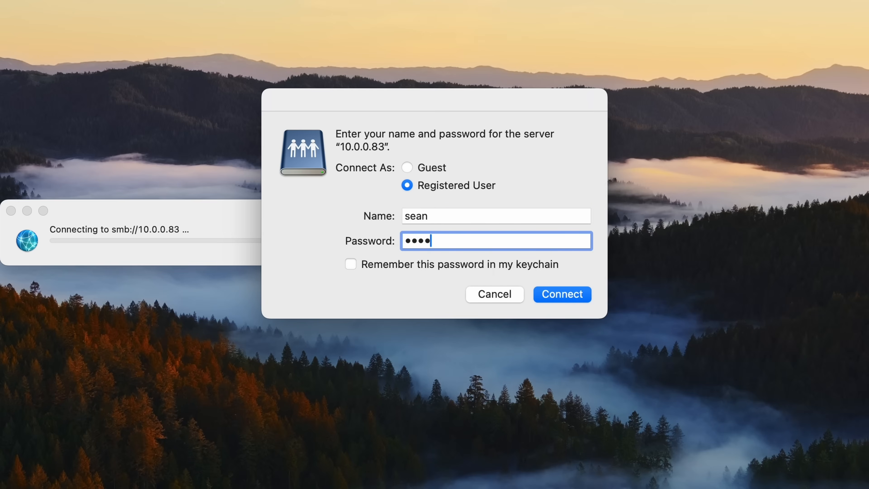
{"action": "key", "text": "Return"}
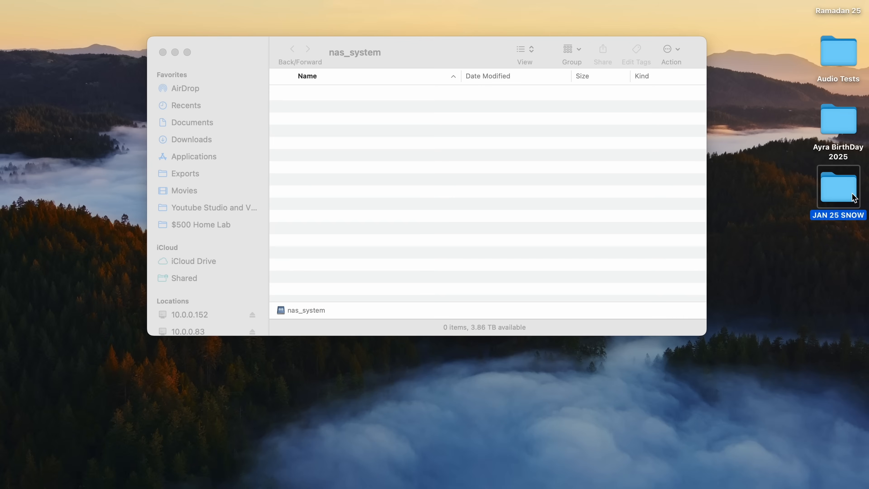
Step: Check the info of the JAN 25 SNOW folder on the desktop and copy the folder into the nas_system share
{"action": "right_click", "coordinate": [844, 190]}
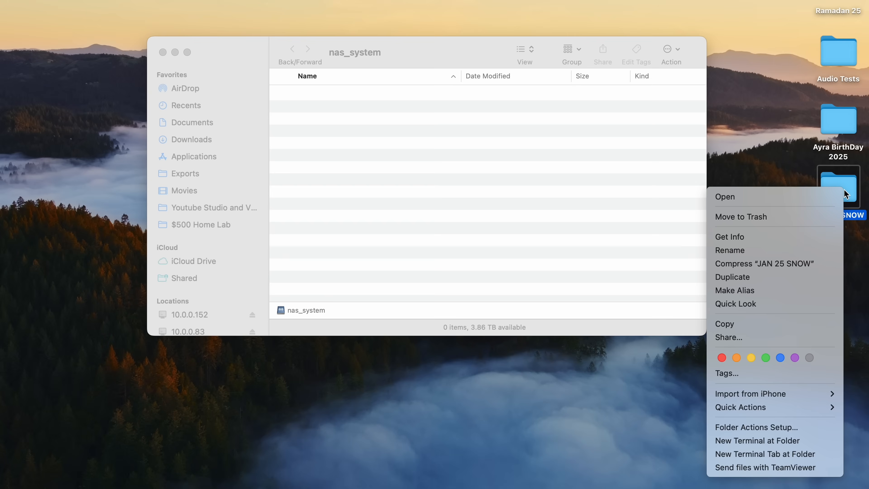
{"action": "left_click", "coordinate": [763, 236]}
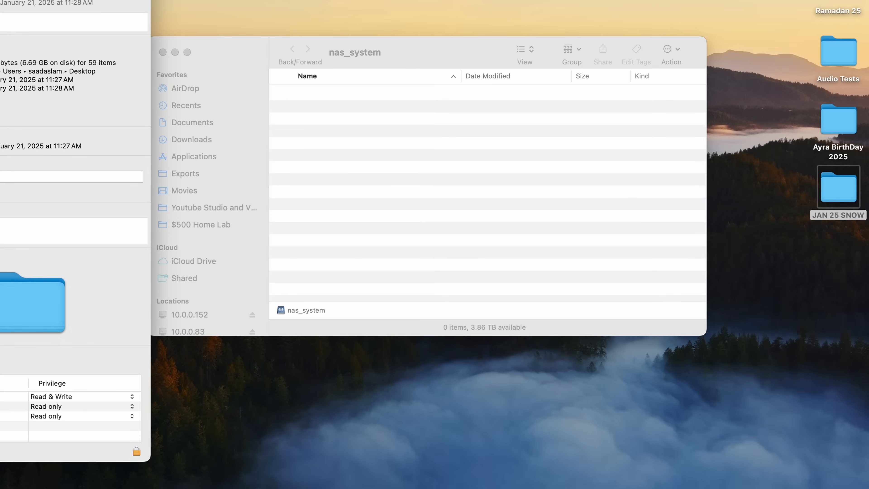
{"action": "key", "text": "super+w"}
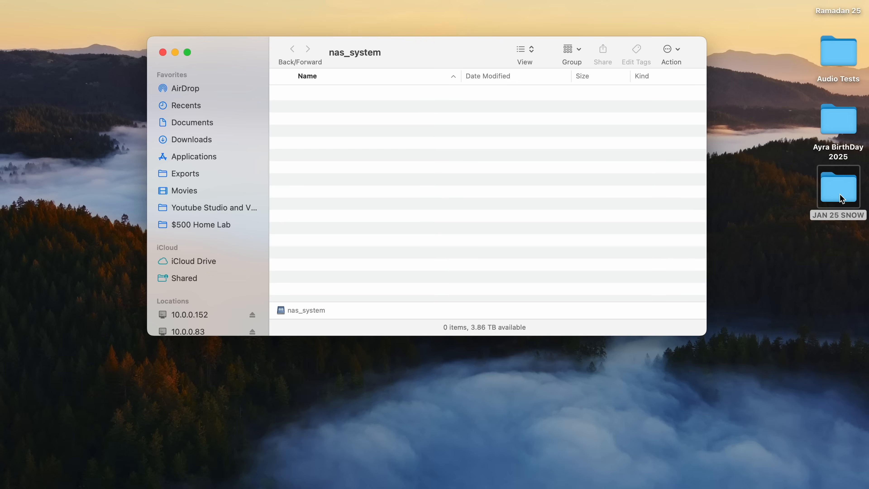
{"action": "left_click_drag", "start_coordinate": [840, 193], "coordinate": [571, 165]}
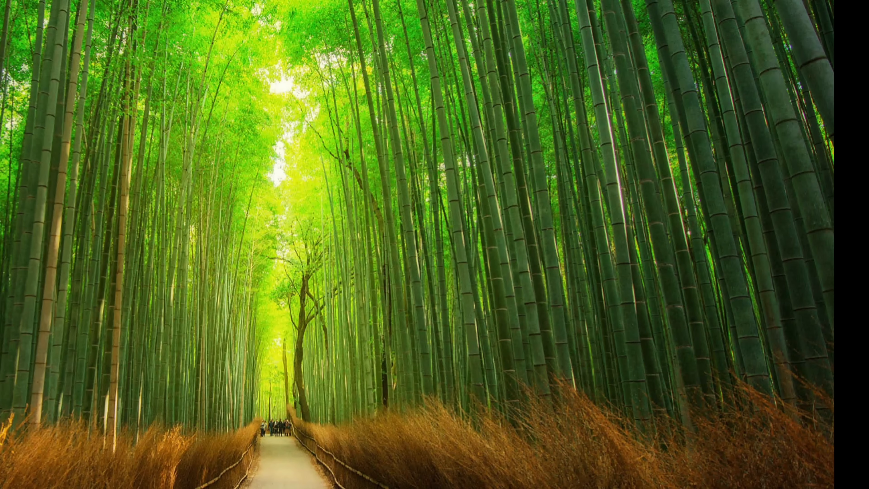
Step: Open File Explorer on the Windows computer and go to the network path \\10.0.0.83\
{"action": "key", "text": "super+e"}
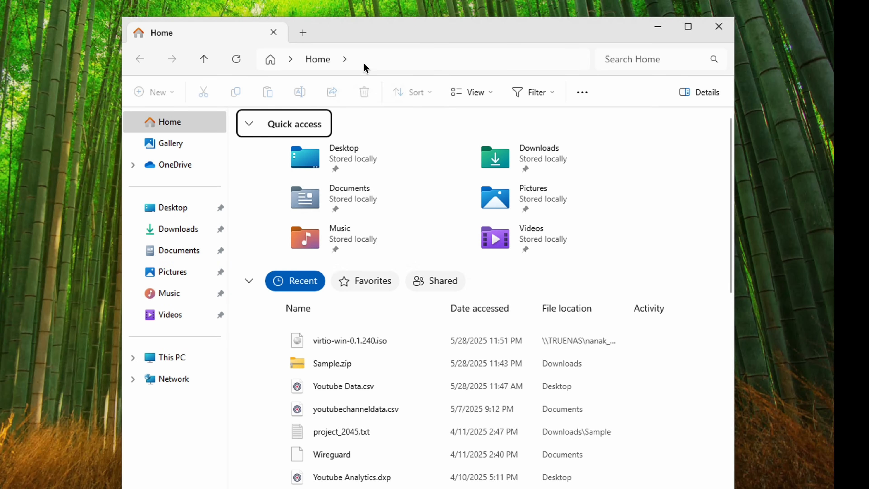
{"action": "left_click", "coordinate": [372, 56]}
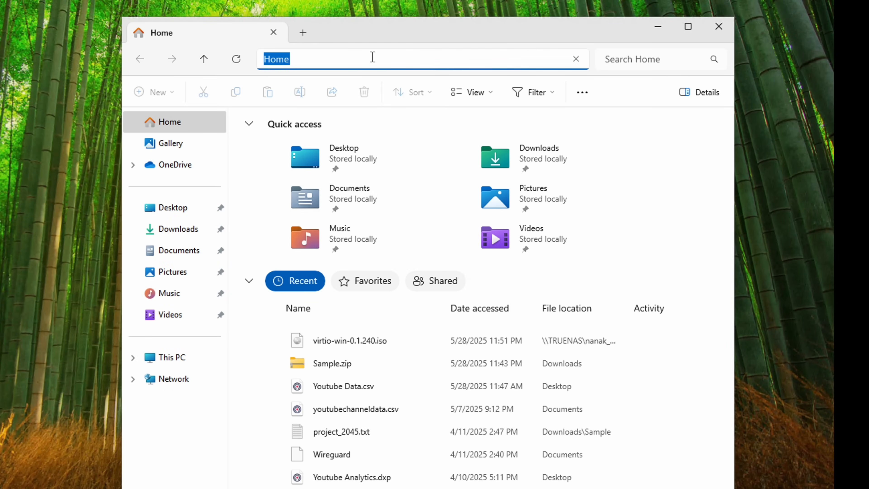
{"action": "type", "text": "\\\\10.0.0.83\\"}
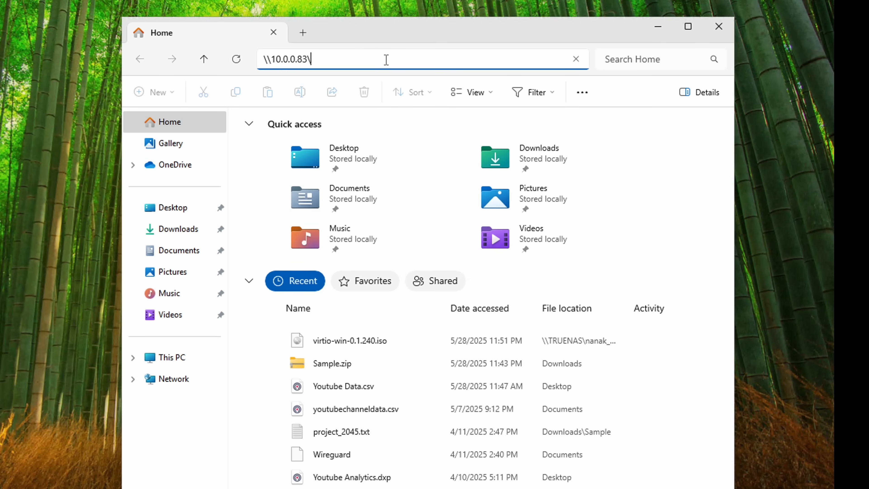
{"action": "key", "text": "Return"}
Step: Sign in to the server with the share user's name and password, then open nas_system and select the JAN 25 SNOW folder
{"action": "type", "text": "sean"}
{"action": "key", "text": "Tab"}
{"action": "type", "text": "*******"}
{"action": "key", "text": "Return"}
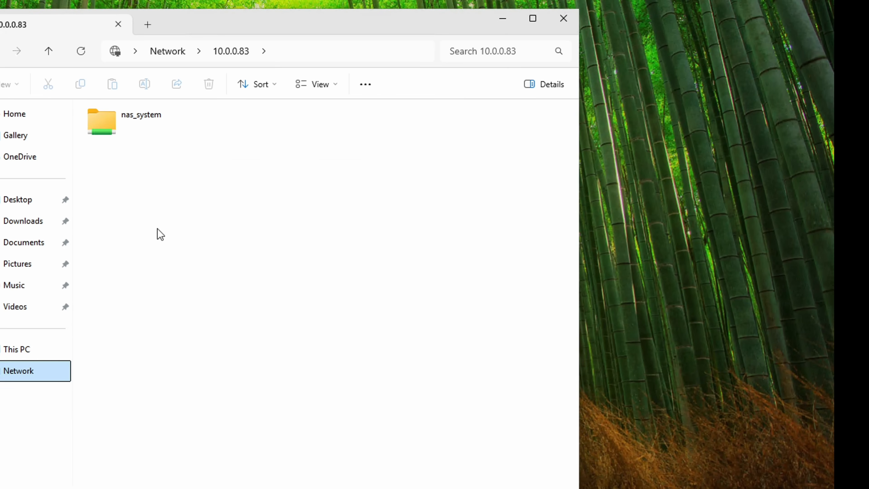
{"action": "double_click", "coordinate": [128, 125]}
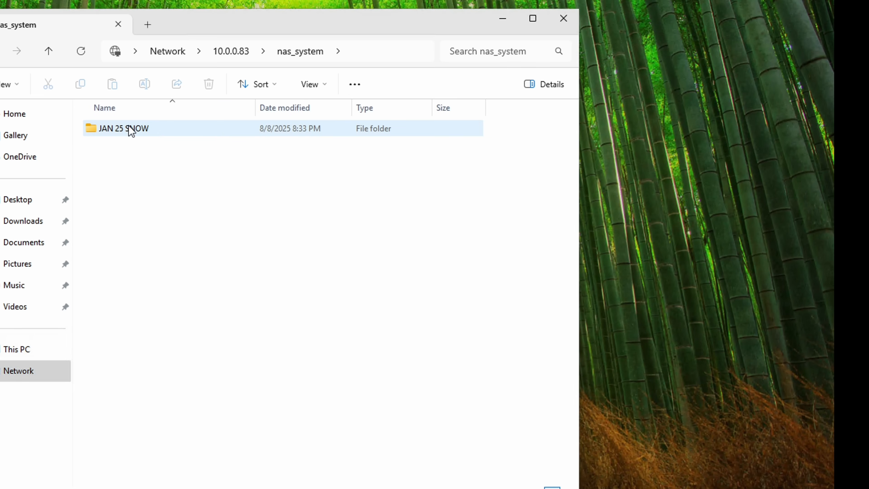
{"action": "left_click", "coordinate": [164, 136]}
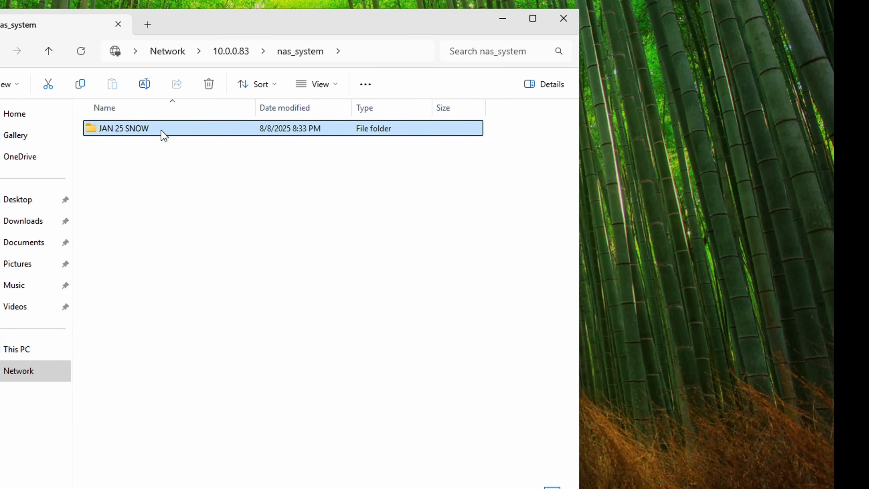